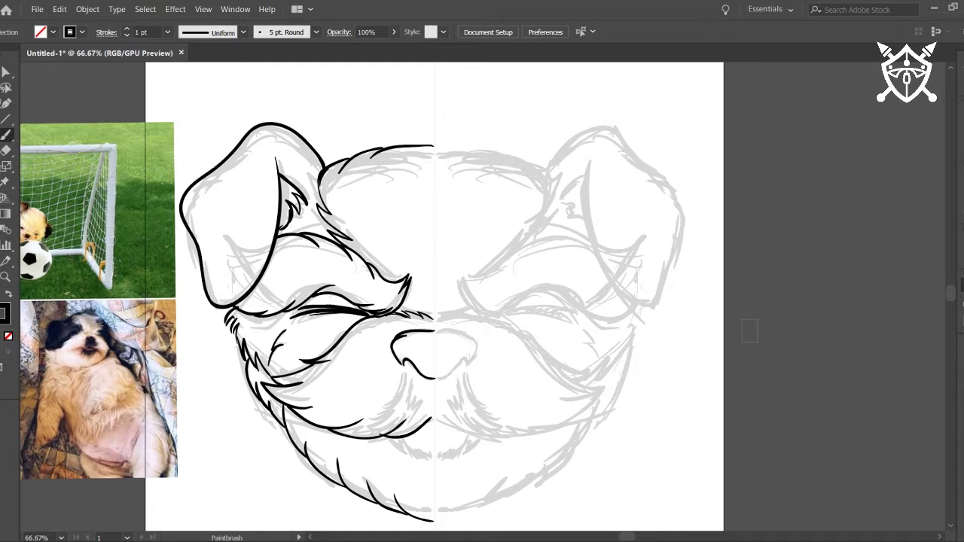
Step: Switch to the Selection tool and select all the inked left-half paths
{"action": "key", "text": "v"}
{"action": "key", "text": "ctrl+a"}
Step: Reflect a copy of the paths across the face centre line, then undo the misplaced copy
{"action": "left_click", "coordinate": [4, 167]}
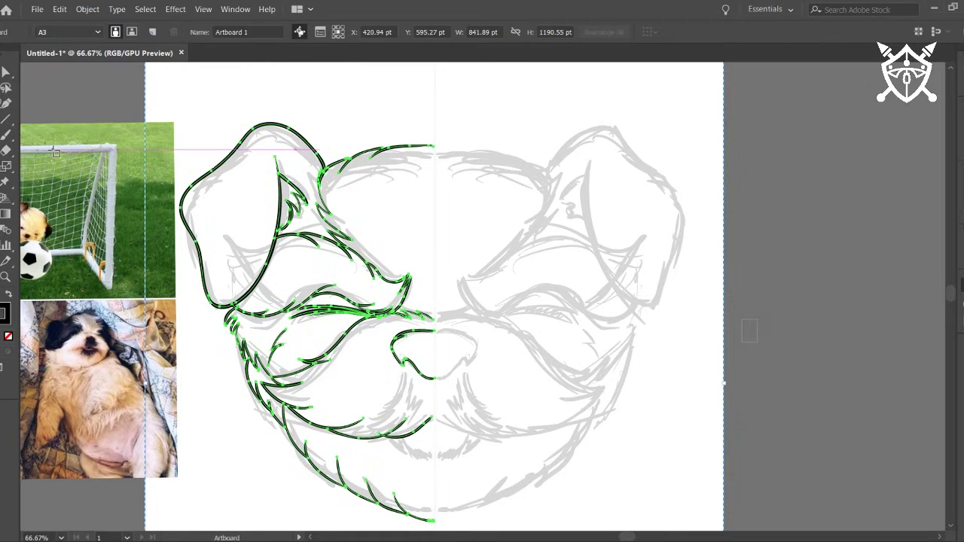
{"action": "left_click", "coordinate": [435, 124]}
{"action": "left_click_drag", "start_coordinate": [470, 151], "coordinate": [351, 110]}
{"action": "key", "text": "v"}
{"action": "key", "text": "ctrl+z"}
Step: Reflect a copy of the left half onto the right side and deselect everything
{"action": "key", "text": "o"}
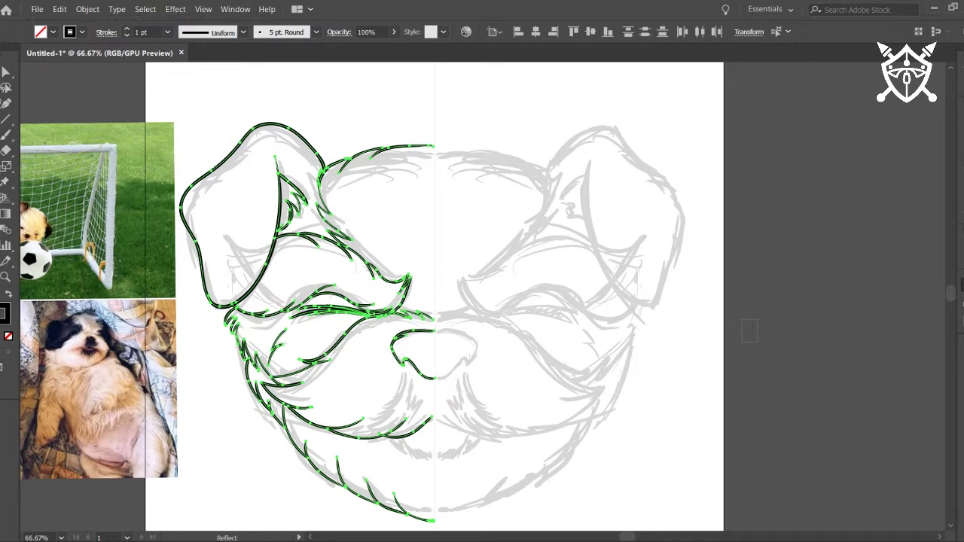
{"action": "left_click_drag", "start_coordinate": [439, 75], "coordinate": [422, 80]}
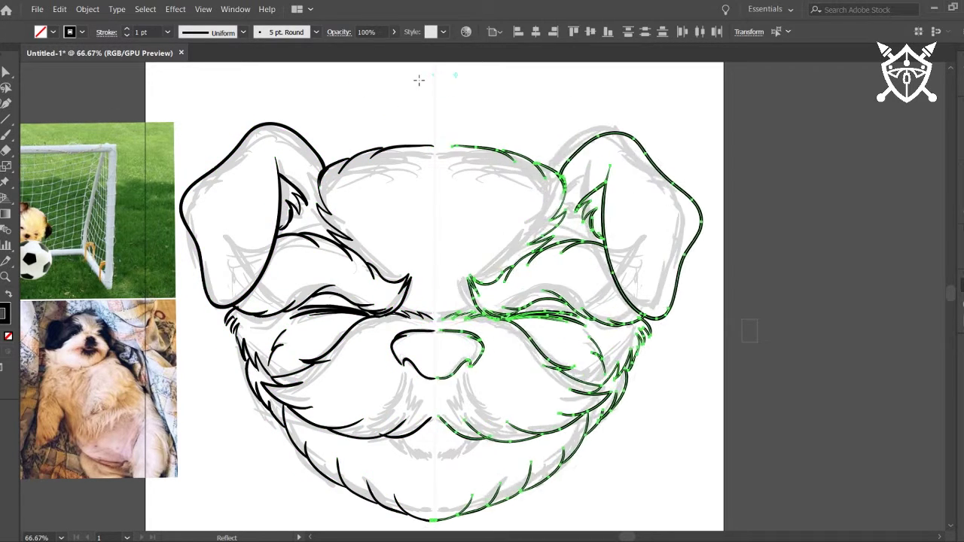
{"action": "key", "text": "b"}
{"action": "left_click", "coordinate": [4, 69]}
{"action": "key", "text": "ctrl+shift+a"}
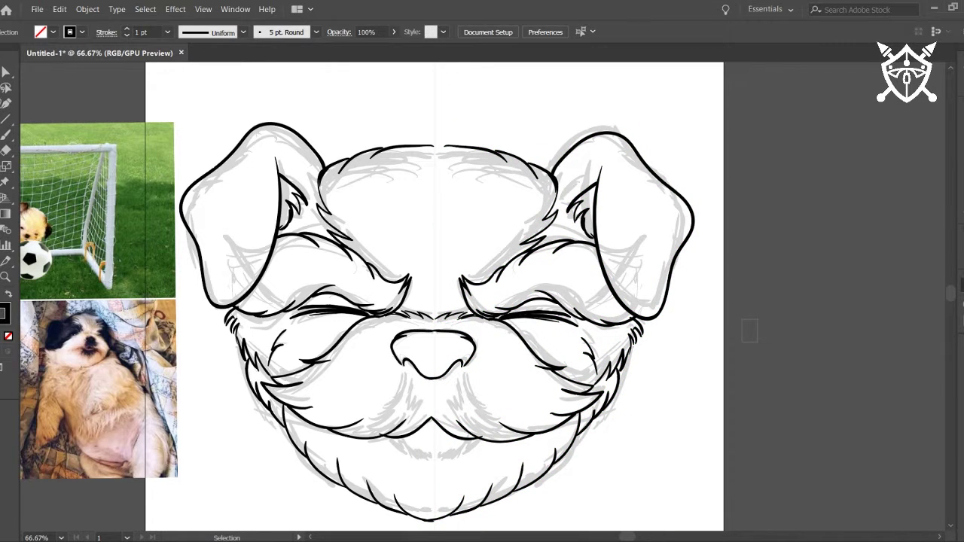
Step: Brush strokes along the mouth and chin and fur lines down the left mustache
{"action": "key", "text": "b"}
{"action": "left_click_drag", "start_coordinate": [432, 417], "coordinate": [484, 442]}
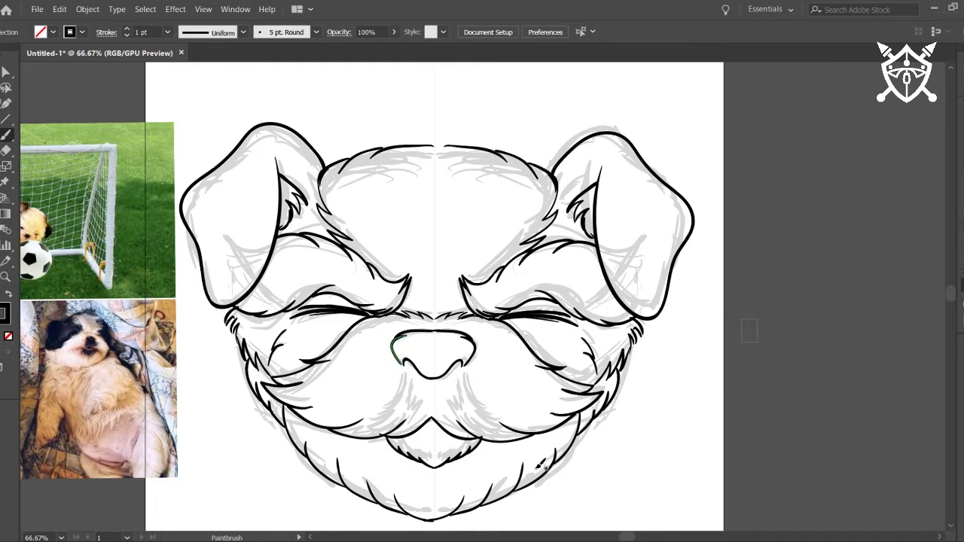
{"action": "left_click_drag", "start_coordinate": [431, 461], "coordinate": [482, 441]}
{"action": "left_click_drag", "start_coordinate": [400, 341], "coordinate": [312, 429]}
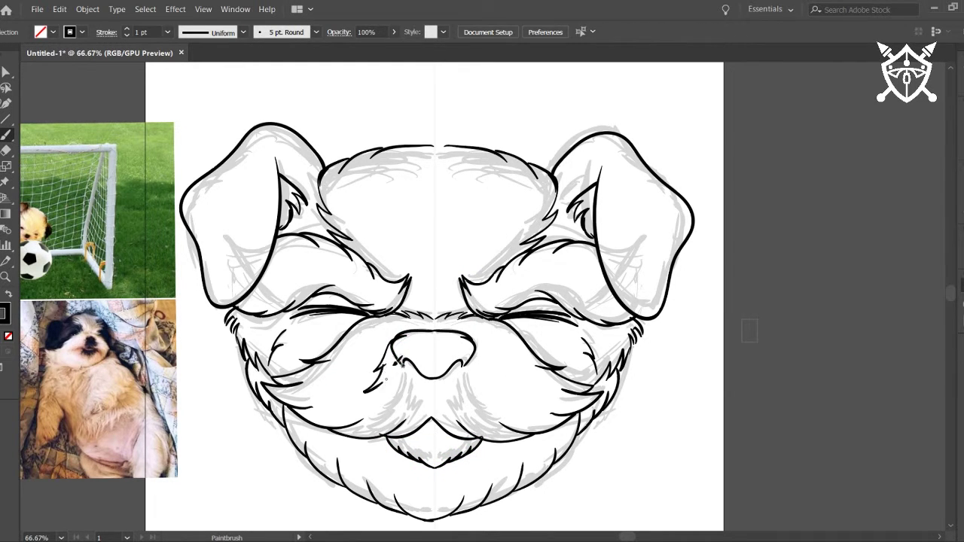
{"action": "left_click_drag", "start_coordinate": [413, 368], "coordinate": [363, 440]}
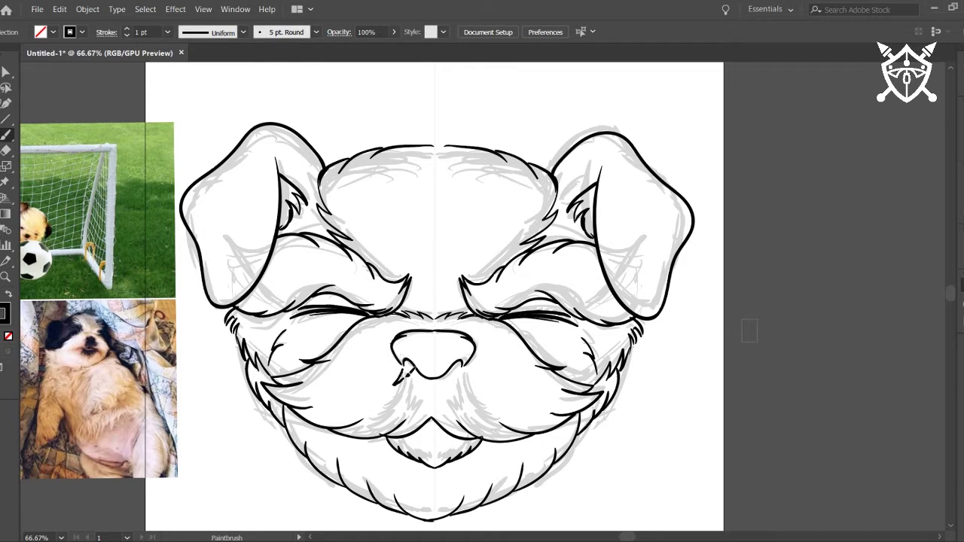
Step: Add brow fur strokes between and above the eyes
{"action": "left_click_drag", "start_coordinate": [422, 298], "coordinate": [420, 253]}
{"action": "mouse_move", "coordinate": [392, 228]}
{"action": "left_mouse_down"}
{"action": "mouse_move", "coordinate": [418, 289]}
{"action": "mouse_move", "coordinate": [478, 232]}
{"action": "left_mouse_up"}
{"action": "left_click_drag", "start_coordinate": [356, 212], "coordinate": [405, 248]}
{"action": "left_click_drag", "start_coordinate": [518, 218], "coordinate": [476, 254]}
Step: Mirror a copy of the left mustache fur strokes onto the right side
{"action": "key", "text": "v"}
{"action": "left_click", "coordinate": [392, 406]}
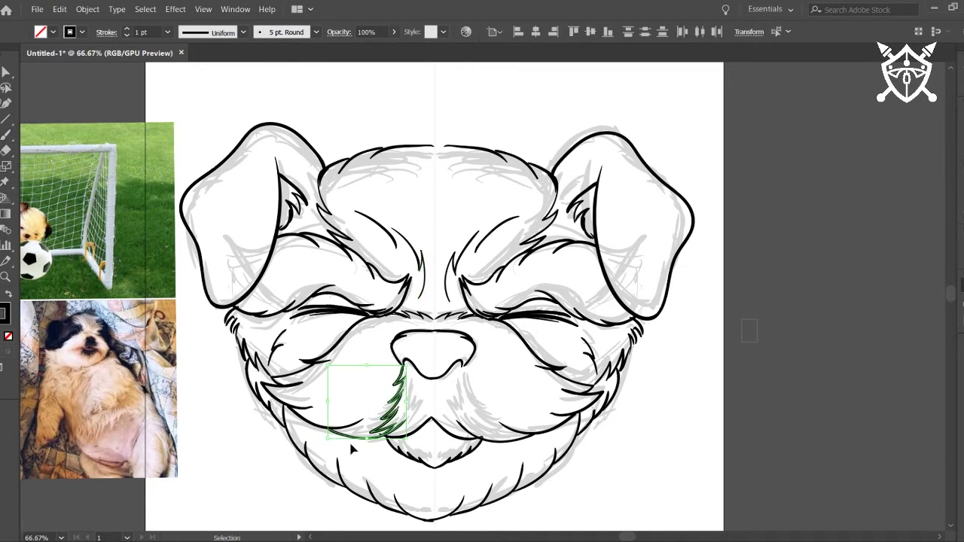
{"action": "left_click_drag", "start_coordinate": [391, 399], "coordinate": [467, 399]}
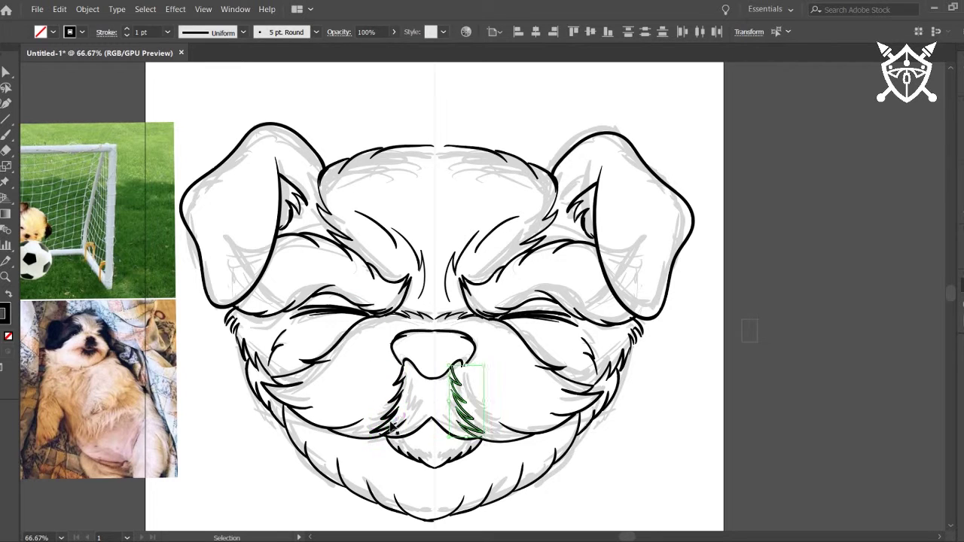
{"action": "left_click", "coordinate": [361, 387]}
Step: Close the top of the forehead outline and select all the dog line art
{"action": "key", "text": "b"}
{"action": "left_click_drag", "start_coordinate": [467, 145], "coordinate": [401, 143]}
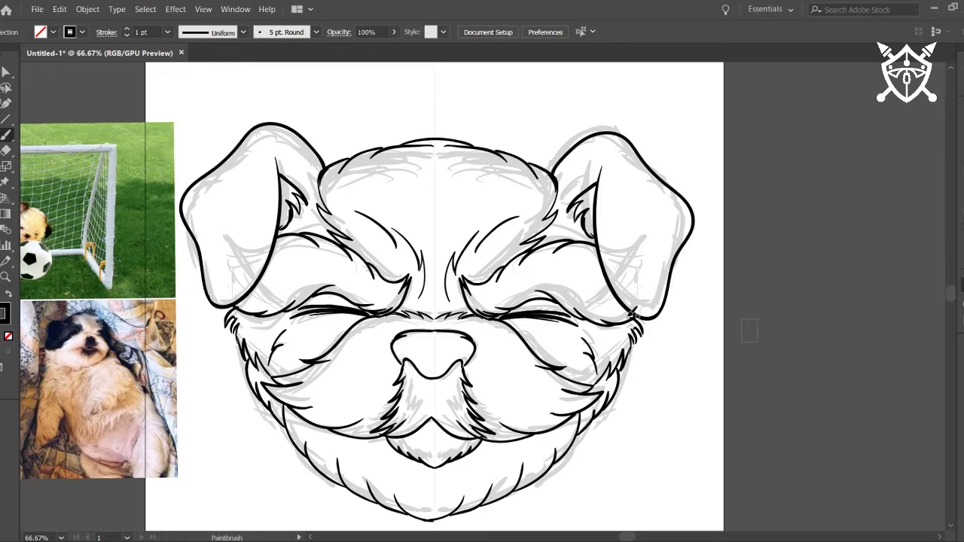
{"action": "key", "text": "v"}
{"action": "key", "text": "ctrl+a"}
{"action": "scroll", "coordinate": [200, 380], "scroll_direction": "down", "scroll_amount": 3}
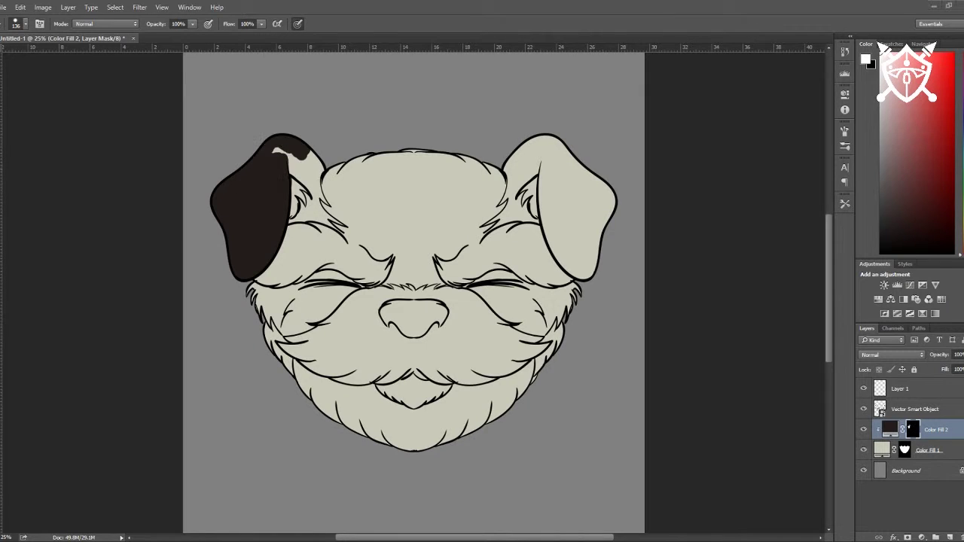
Step: Paint dark brown patches over both ears, cheeks and eye areas on the fill mask
{"action": "mouse_move", "coordinate": [275, 145]}
{"action": "left_mouse_down"}
{"action": "mouse_move", "coordinate": [269, 269]}
{"action": "mouse_move", "coordinate": [301, 247]}
{"action": "mouse_move", "coordinate": [316, 252]}
{"action": "left_mouse_up"}
{"action": "mouse_move", "coordinate": [260, 282]}
{"action": "left_mouse_down"}
{"action": "mouse_move", "coordinate": [264, 324]}
{"action": "mouse_move", "coordinate": [331, 271]}
{"action": "mouse_move", "coordinate": [319, 316]}
{"action": "mouse_move", "coordinate": [279, 328]}
{"action": "left_mouse_up"}
{"action": "mouse_move", "coordinate": [305, 155]}
{"action": "left_mouse_down"}
{"action": "mouse_move", "coordinate": [322, 192]}
{"action": "mouse_move", "coordinate": [315, 155]}
{"action": "mouse_move", "coordinate": [303, 188]}
{"action": "left_mouse_up"}
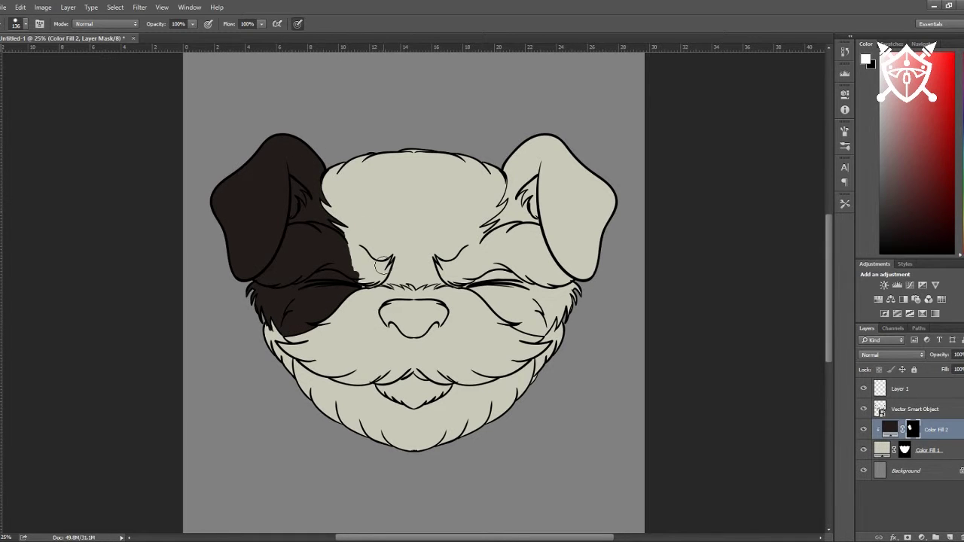
{"action": "mouse_move", "coordinate": [366, 248]}
{"action": "left_mouse_down"}
{"action": "mouse_move", "coordinate": [354, 290]}
{"action": "mouse_move", "coordinate": [388, 271]}
{"action": "left_mouse_up"}
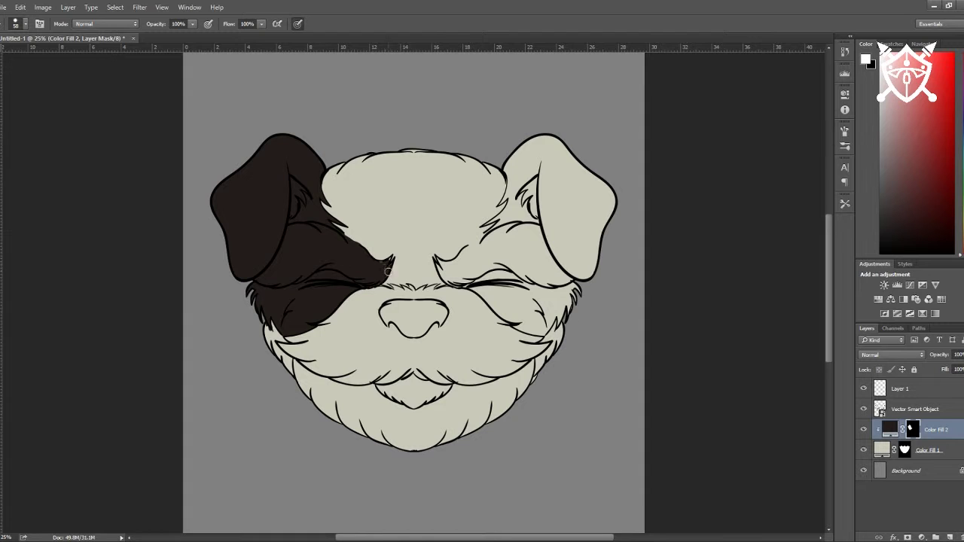
{"action": "mouse_move", "coordinate": [460, 263]}
{"action": "left_mouse_down"}
{"action": "mouse_move", "coordinate": [527, 316]}
{"action": "mouse_move", "coordinate": [549, 320]}
{"action": "mouse_move", "coordinate": [518, 332]}
{"action": "mouse_move", "coordinate": [443, 268]}
{"action": "mouse_move", "coordinate": [497, 219]}
{"action": "mouse_move", "coordinate": [503, 200]}
{"action": "left_mouse_up"}
Step: Paint the nose, muzzle stripe and lower lip solid dark, then add a new colour fill layer
{"action": "left_click_drag", "start_coordinate": [392, 333], "coordinate": [377, 382]}
{"action": "left_click_drag", "start_coordinate": [441, 324], "coordinate": [450, 384]}
{"action": "mouse_move", "coordinate": [431, 324]}
{"action": "left_mouse_down"}
{"action": "mouse_move", "coordinate": [447, 396]}
{"action": "mouse_move", "coordinate": [411, 392]}
{"action": "left_mouse_up"}
{"action": "left_click_drag", "start_coordinate": [399, 331], "coordinate": [422, 320]}
{"action": "left_click_drag", "start_coordinate": [429, 376], "coordinate": [384, 382]}
{"action": "mouse_move", "coordinate": [404, 343]}
{"action": "left_mouse_down"}
{"action": "mouse_move", "coordinate": [441, 316]}
{"action": "mouse_move", "coordinate": [392, 320]}
{"action": "mouse_move", "coordinate": [440, 301]}
{"action": "left_mouse_up"}
{"action": "left_click_drag", "start_coordinate": [384, 312], "coordinate": [441, 305]}
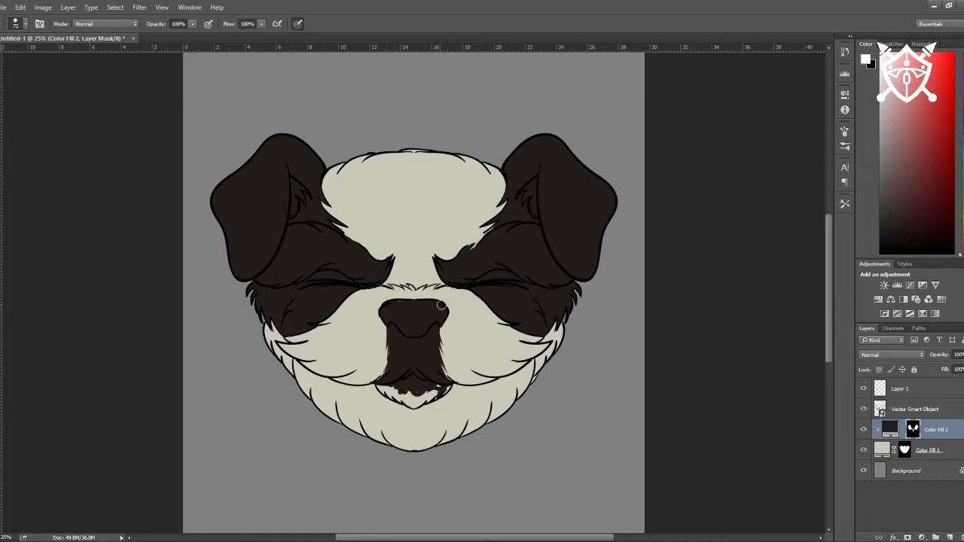
{"action": "mouse_move", "coordinate": [385, 325]}
{"action": "left_mouse_down"}
{"action": "mouse_move", "coordinate": [376, 375]}
{"action": "mouse_move", "coordinate": [437, 399]}
{"action": "left_mouse_up"}
{"action": "mouse_move", "coordinate": [381, 390]}
{"action": "left_mouse_down"}
{"action": "mouse_move", "coordinate": [420, 407]}
{"action": "mouse_move", "coordinate": [392, 393]}
{"action": "left_mouse_up"}
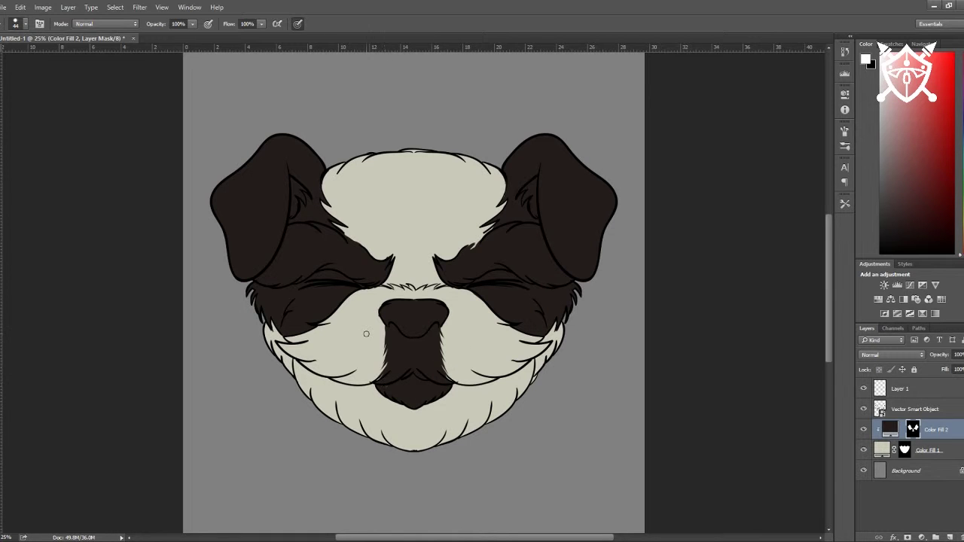
{"action": "left_click", "coordinate": [921, 537]}
{"action": "key", "text": "ctrl+alt+g"}
Step: Set the shading fill layer to Multiply with an inverted mask and shade above the left eye
{"action": "key", "text": "shift+alt+m"}
{"action": "key", "text": "ctrl+i"}
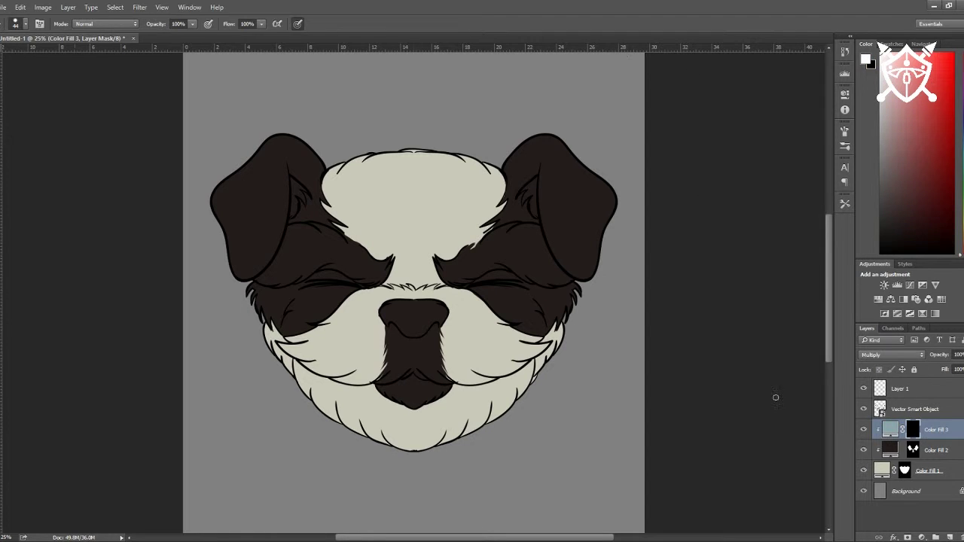
{"action": "left_click_drag", "start_coordinate": [345, 270], "coordinate": [257, 279]}
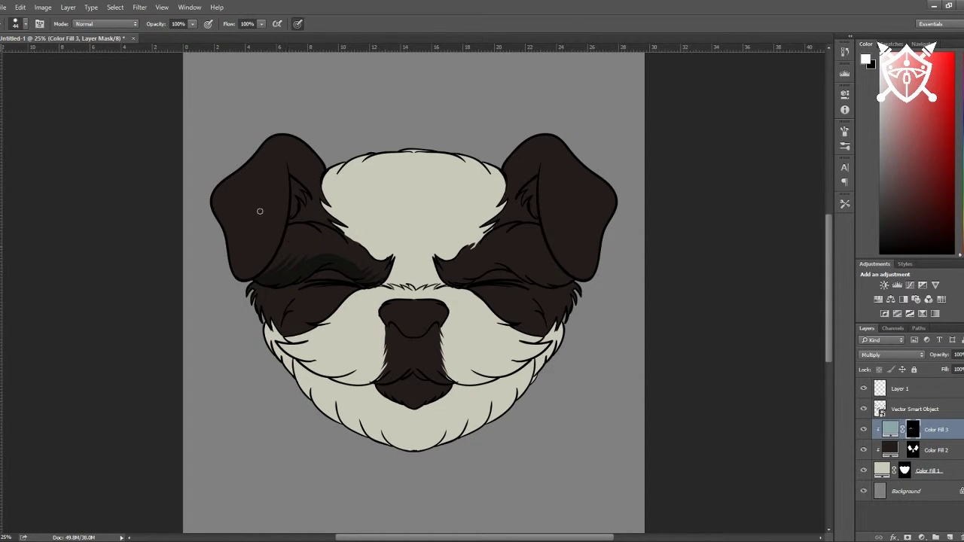
{"action": "left_click_drag", "start_coordinate": [346, 281], "coordinate": [306, 281]}
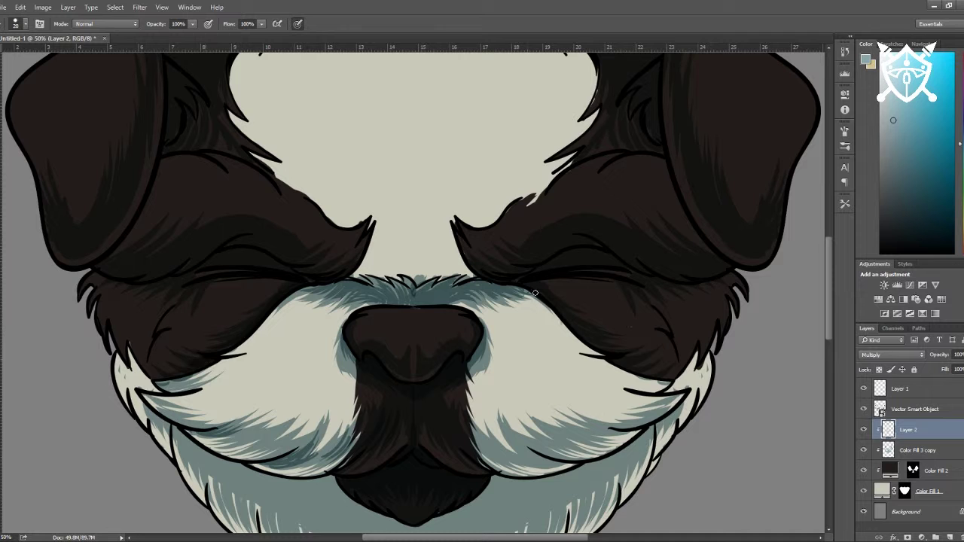
Step: Lasso the left and right cheek fur areas and hide the selection outline for painting
{"action": "key", "text": "l"}
{"action": "left_click_drag", "start_coordinate": [89, 268], "coordinate": [166, 325]}
{"action": "key", "text": "ctrl+d"}
{"action": "left_click_drag", "start_coordinate": [625, 277], "coordinate": [628, 277]}
{"action": "key", "text": "ctrl+h"}
{"action": "key", "text": "b"}
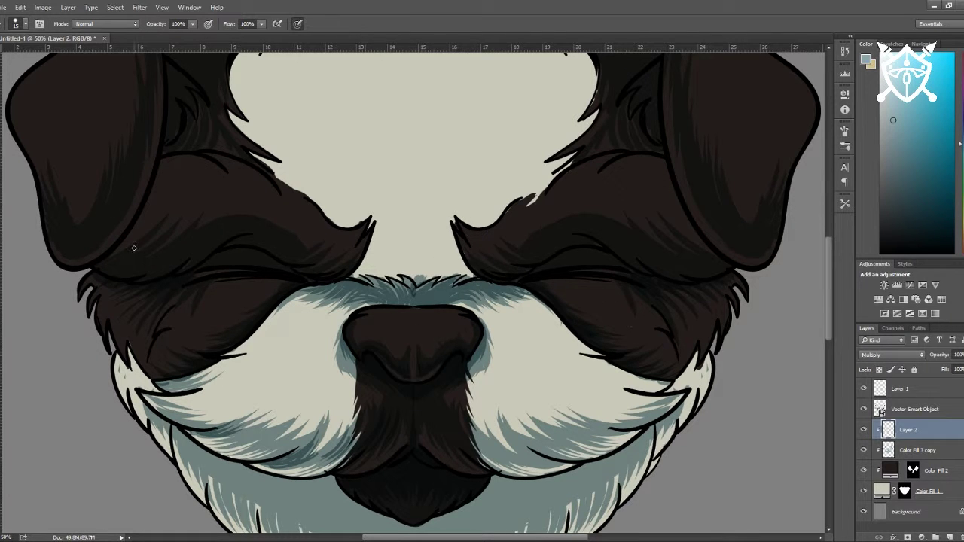
Step: Paint dark fur along the lower edges of both cheeks
{"action": "left_click_drag", "start_coordinate": [118, 364], "coordinate": [151, 373]}
{"action": "left_click_drag", "start_coordinate": [667, 354], "coordinate": [697, 392]}
{"action": "left_click_drag", "start_coordinate": [708, 355], "coordinate": [689, 399]}
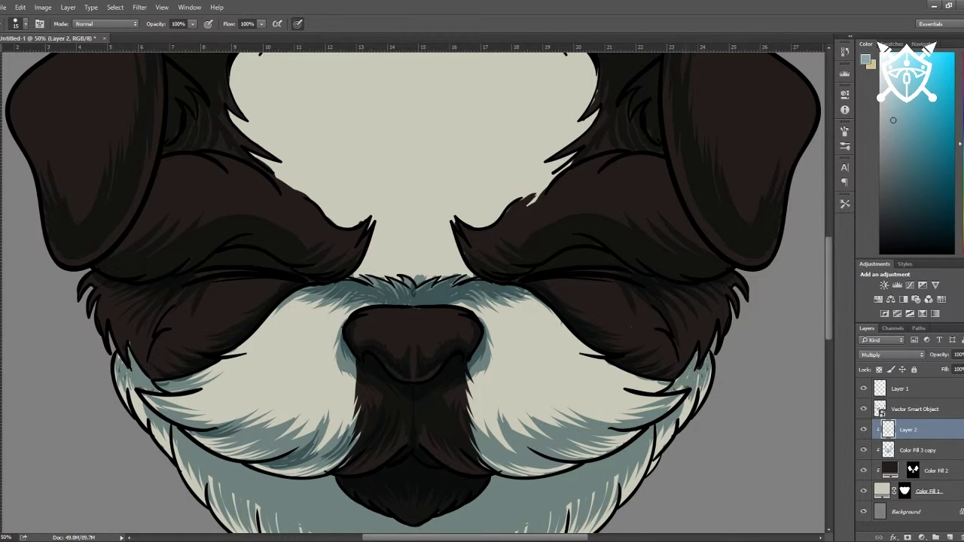
{"action": "left_click_drag", "start_coordinate": [280, 452], "coordinate": [239, 426]}
{"action": "left_click_drag", "start_coordinate": [307, 461], "coordinate": [241, 433]}
{"action": "left_click_drag", "start_coordinate": [205, 422], "coordinate": [162, 404]}
{"action": "left_click_drag", "start_coordinate": [600, 363], "coordinate": [672, 395]}
{"action": "mouse_move", "coordinate": [630, 399]}
{"action": "left_mouse_down"}
{"action": "mouse_move", "coordinate": [674, 416]}
{"action": "mouse_move", "coordinate": [475, 464]}
{"action": "left_mouse_up"}
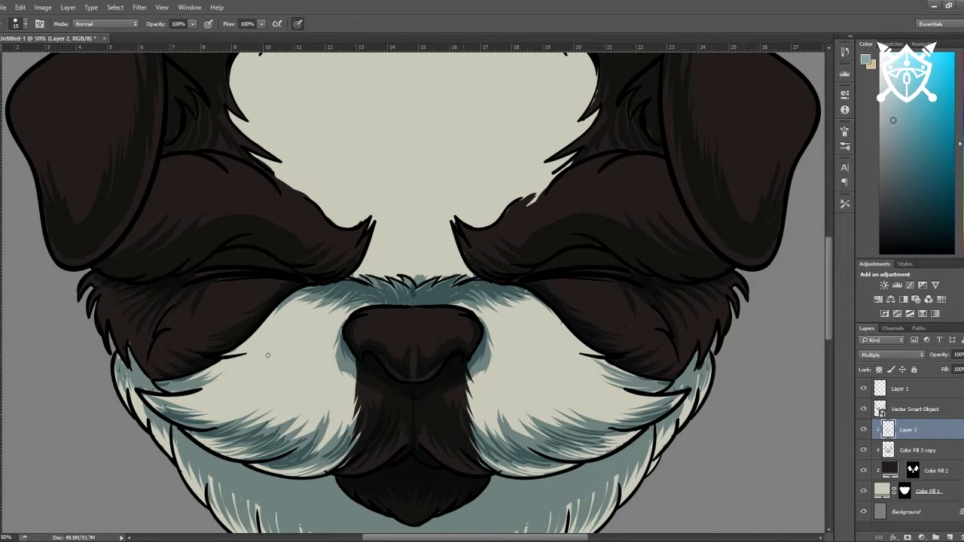
Step: Paint fine fur strokes across the left and right cheeks
{"action": "left_click_drag", "start_coordinate": [308, 331], "coordinate": [226, 399]}
{"action": "mouse_move", "coordinate": [325, 360]}
{"action": "left_mouse_down"}
{"action": "mouse_move", "coordinate": [271, 407]}
{"action": "mouse_move", "coordinate": [301, 412]}
{"action": "left_mouse_up"}
{"action": "left_click_drag", "start_coordinate": [348, 401], "coordinate": [315, 453]}
{"action": "left_click_drag", "start_coordinate": [300, 308], "coordinate": [263, 345]}
{"action": "left_click_drag", "start_coordinate": [527, 313], "coordinate": [489, 429]}
{"action": "left_click_drag", "start_coordinate": [512, 332], "coordinate": [601, 394]}
{"action": "left_click_drag", "start_coordinate": [509, 365], "coordinate": [600, 413]}
{"action": "left_click_drag", "start_coordinate": [316, 348], "coordinate": [219, 390]}
{"action": "left_click_drag", "start_coordinate": [340, 318], "coordinate": [294, 391]}
{"action": "left_click_drag", "start_coordinate": [512, 316], "coordinate": [302, 383]}
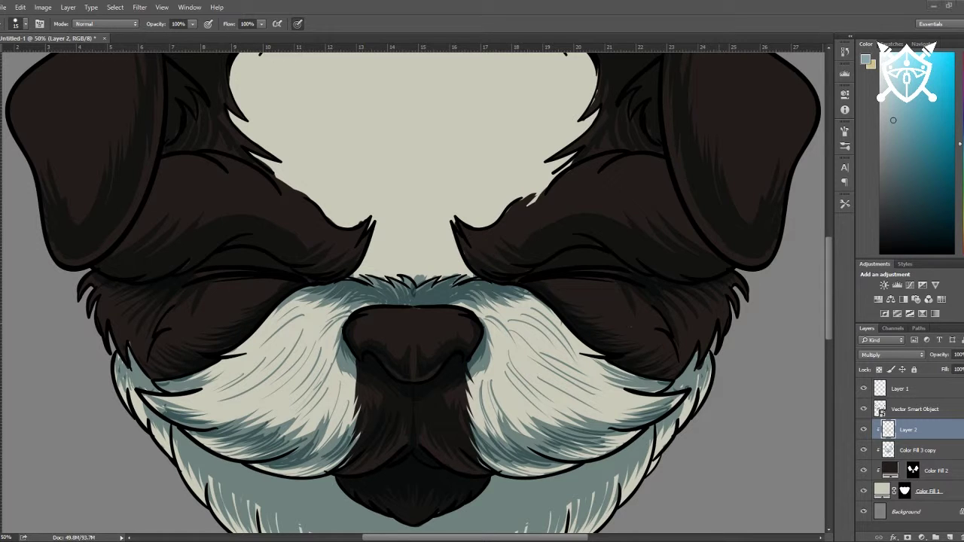
{"action": "scroll", "coordinate": [414, 301], "scroll_direction": "up", "scroll_amount": 5}
Step: Paint bluish fur strokes above the eyebrows and along the forehead sides
{"action": "left_click_drag", "start_coordinate": [510, 340], "coordinate": [459, 363]}
{"action": "left_click_drag", "start_coordinate": [549, 301], "coordinate": [494, 352]}
{"action": "left_click_drag", "start_coordinate": [572, 284], "coordinate": [556, 314]}
{"action": "mouse_move", "coordinate": [370, 341]}
{"action": "left_mouse_down"}
{"action": "mouse_move", "coordinate": [354, 360]}
{"action": "mouse_move", "coordinate": [290, 305]}
{"action": "mouse_move", "coordinate": [267, 308]}
{"action": "left_mouse_up"}
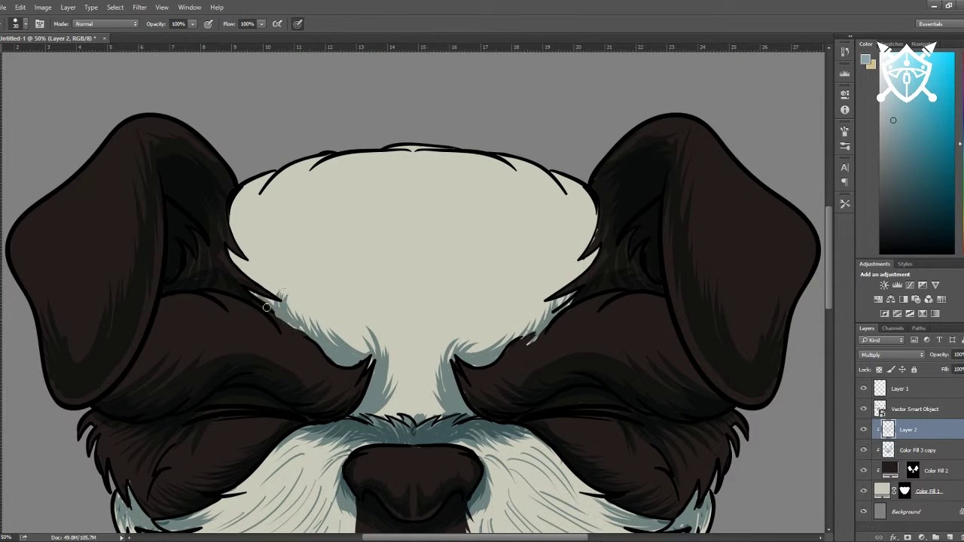
{"action": "mouse_move", "coordinate": [393, 408]}
{"action": "left_mouse_down"}
{"action": "mouse_move", "coordinate": [398, 372]}
{"action": "mouse_move", "coordinate": [386, 330]}
{"action": "left_mouse_up"}
{"action": "left_click_drag", "start_coordinate": [540, 327], "coordinate": [548, 258]}
{"action": "mouse_move", "coordinate": [343, 339]}
{"action": "left_mouse_down"}
{"action": "mouse_move", "coordinate": [256, 249]}
{"action": "mouse_move", "coordinate": [237, 194]}
{"action": "left_mouse_up"}
{"action": "left_click_drag", "start_coordinate": [572, 257], "coordinate": [585, 206]}
Step: Add grey-blue fur strokes across the width of the forehead
{"action": "left_click_drag", "start_coordinate": [551, 241], "coordinate": [548, 185]}
{"action": "left_click_drag", "start_coordinate": [300, 247], "coordinate": [296, 182]}
{"action": "left_click_drag", "start_coordinate": [539, 301], "coordinate": [519, 229]}
{"action": "left_click_drag", "start_coordinate": [505, 312], "coordinate": [485, 259]}
{"action": "left_click_drag", "start_coordinate": [324, 289], "coordinate": [314, 224]}
{"action": "left_click_drag", "start_coordinate": [491, 312], "coordinate": [474, 274]}
Step: Paint vertical fur strokes down the centre of the forehead
{"action": "left_click_drag", "start_coordinate": [345, 287], "coordinate": [336, 201]}
{"action": "left_click_drag", "start_coordinate": [456, 277], "coordinate": [448, 201]}
{"action": "left_click_drag", "start_coordinate": [372, 282], "coordinate": [364, 217]}
{"action": "left_click_drag", "start_coordinate": [462, 222], "coordinate": [452, 155]}
{"action": "mouse_move", "coordinate": [389, 287]}
{"action": "left_mouse_down"}
{"action": "mouse_move", "coordinate": [382, 223]}
{"action": "mouse_move", "coordinate": [410, 162]}
{"action": "left_mouse_up"}
{"action": "left_click_drag", "start_coordinate": [428, 255], "coordinate": [419, 188]}
{"action": "left_click_drag", "start_coordinate": [414, 315], "coordinate": [408, 297]}
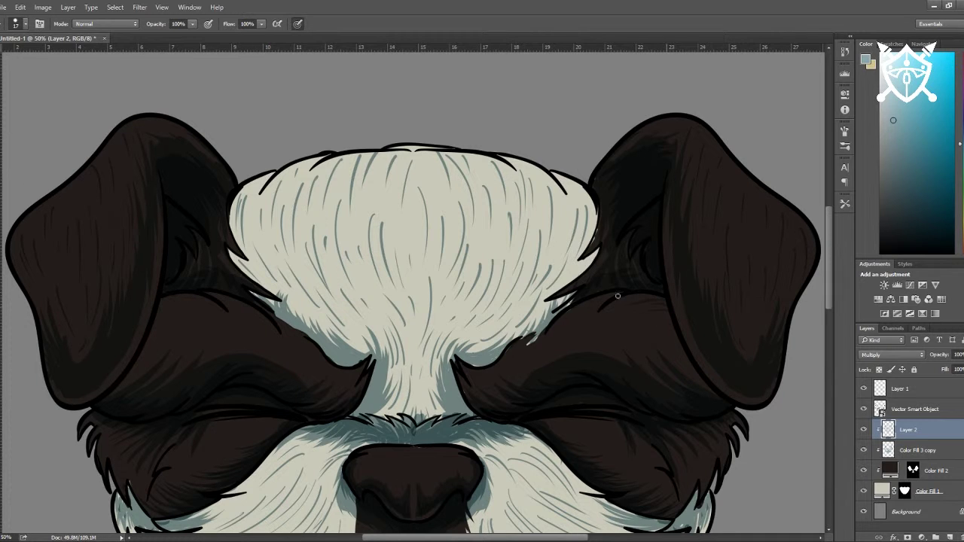
Step: Shade the lower parts of both ears darker
{"action": "left_click_drag", "start_coordinate": [151, 351], "coordinate": [128, 380]}
{"action": "left_click_drag", "start_coordinate": [715, 397], "coordinate": [678, 300]}
{"action": "scroll", "coordinate": [115, 274], "scroll_direction": "down", "scroll_amount": 2}
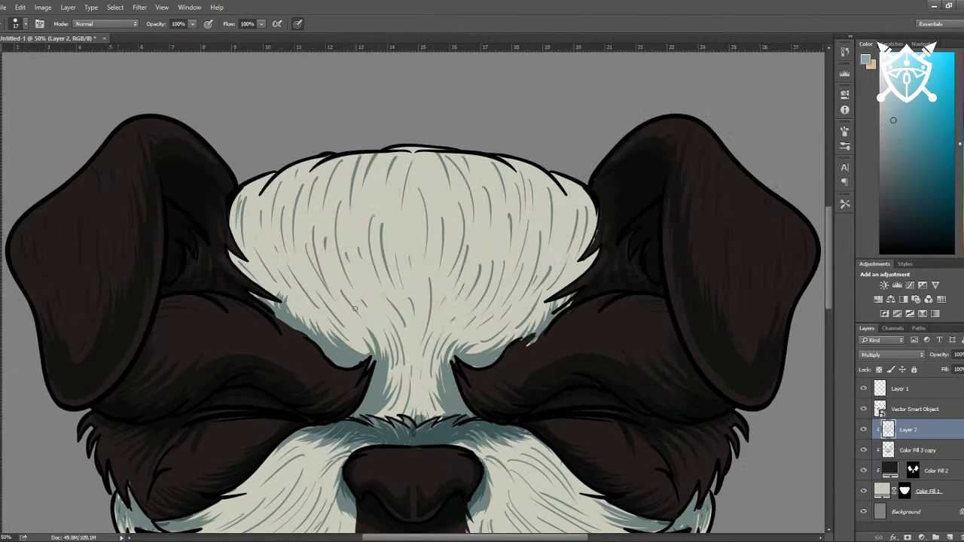
Step: Paint shadows under the left and right muzzle fur and beneath the mouth
{"action": "scroll", "coordinate": [360, 424], "scroll_direction": "down", "scroll_amount": 5}
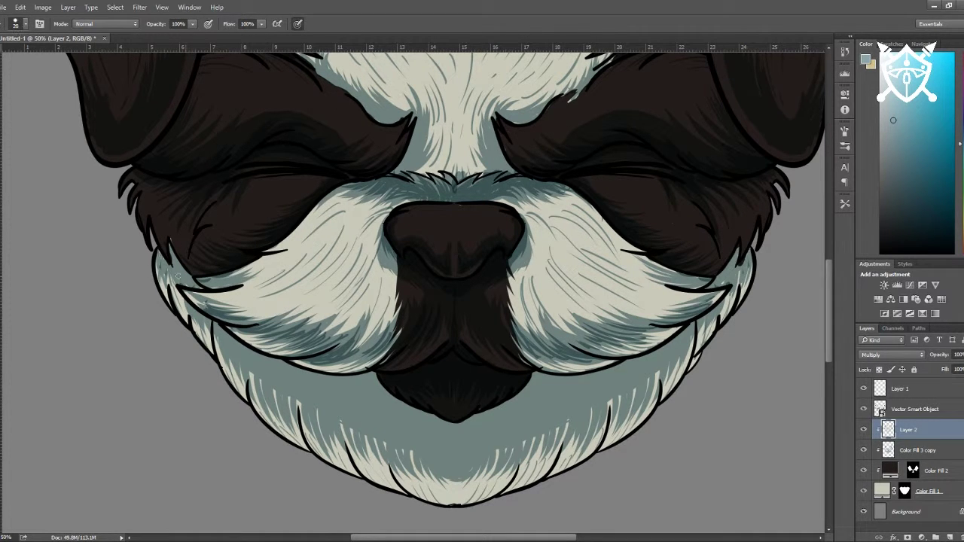
{"action": "left_click_drag", "start_coordinate": [438, 355], "coordinate": [207, 320]}
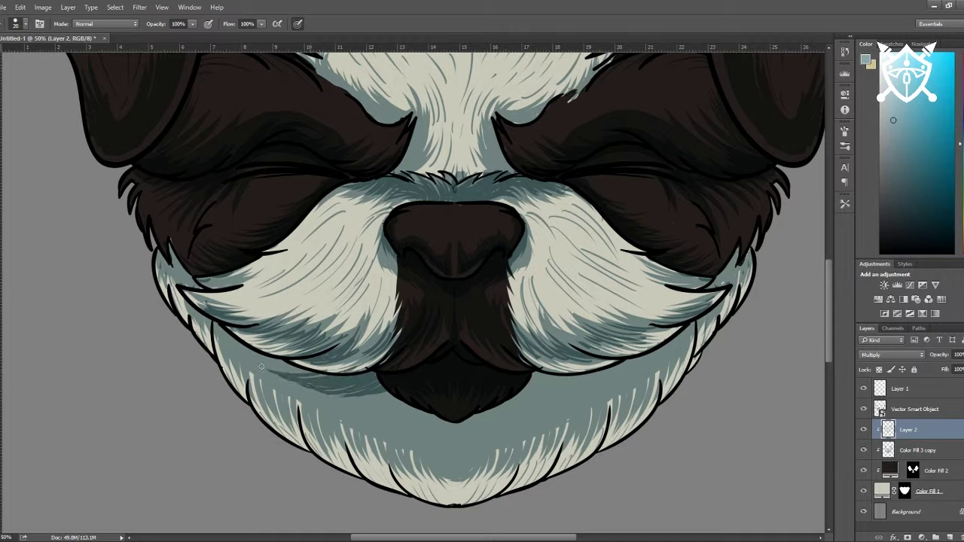
{"action": "left_click_drag", "start_coordinate": [578, 381], "coordinate": [739, 279]}
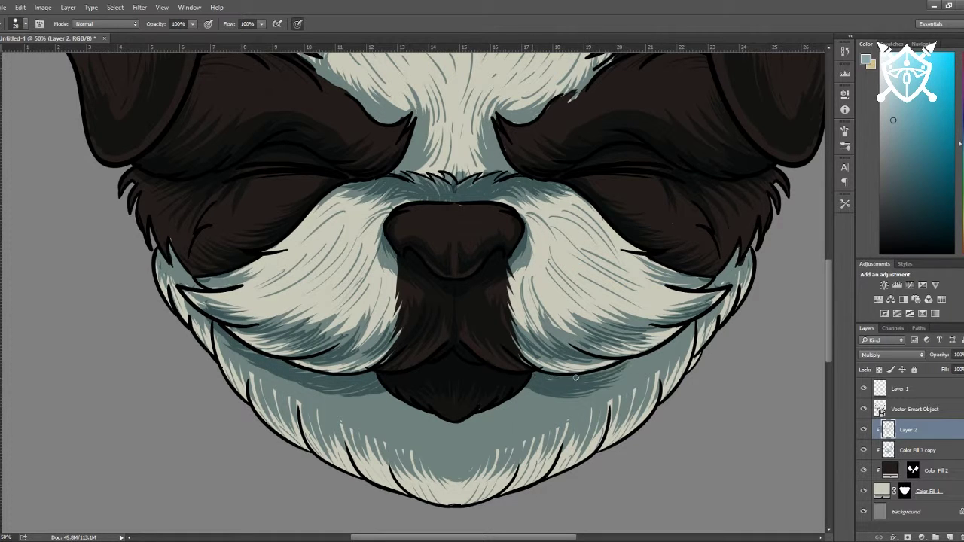
{"action": "left_click_drag", "start_coordinate": [578, 388], "coordinate": [334, 403]}
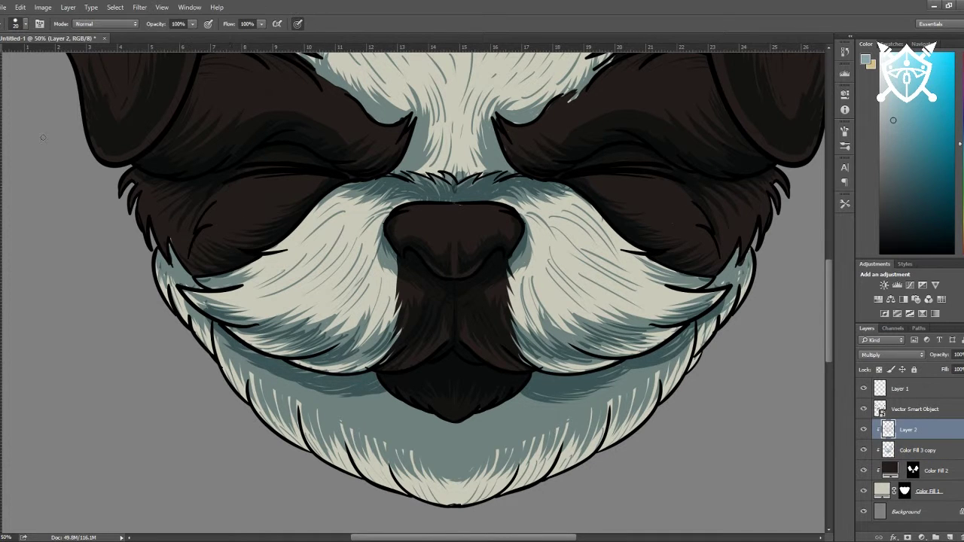
Step: Add short vertical dark fur strokes across the left and right chin
{"action": "left_click_drag", "start_coordinate": [356, 407], "coordinate": [356, 450]}
{"action": "left_click_drag", "start_coordinate": [323, 404], "coordinate": [324, 445]}
{"action": "left_click_drag", "start_coordinate": [286, 383], "coordinate": [286, 425]}
{"action": "left_click_drag", "start_coordinate": [241, 357], "coordinate": [241, 389]}
{"action": "left_click_drag", "start_coordinate": [409, 408], "coordinate": [409, 481]}
{"action": "mouse_move", "coordinate": [500, 408]}
{"action": "left_mouse_down"}
{"action": "mouse_move", "coordinate": [501, 456]}
{"action": "mouse_move", "coordinate": [518, 452]}
{"action": "left_mouse_up"}
{"action": "left_click_drag", "start_coordinate": [528, 399], "coordinate": [528, 452]}
{"action": "left_click_drag", "start_coordinate": [545, 402], "coordinate": [545, 452]}
{"action": "left_click_drag", "start_coordinate": [580, 394], "coordinate": [580, 434]}
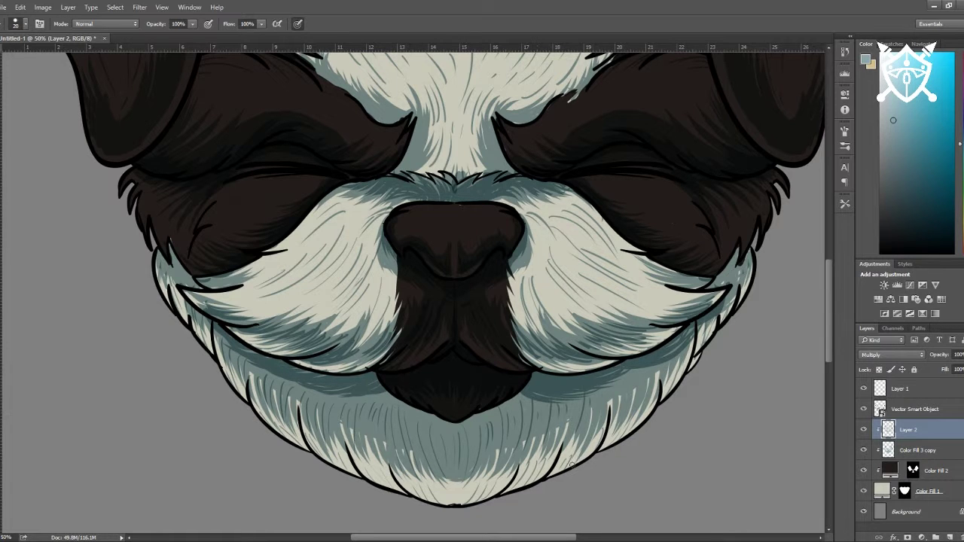
Step: Fill in the remaining gaps in the chin fur with more short dark strokes
{"action": "left_click_drag", "start_coordinate": [419, 423], "coordinate": [414, 468]}
{"action": "left_click_drag", "start_coordinate": [369, 407], "coordinate": [369, 441]}
{"action": "left_click_drag", "start_coordinate": [281, 381], "coordinate": [280, 420]}
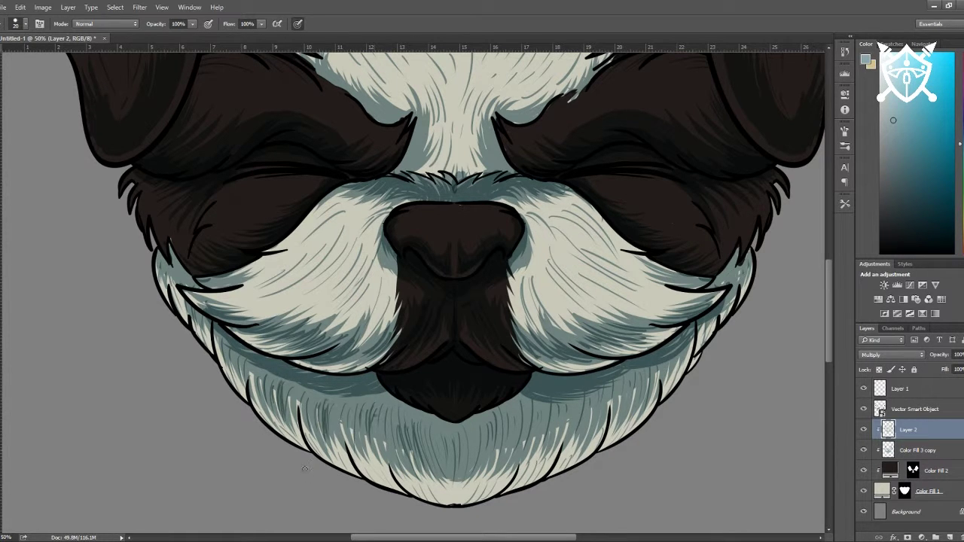
{"action": "left_click_drag", "start_coordinate": [586, 399], "coordinate": [586, 449]}
{"action": "left_click_drag", "start_coordinate": [636, 369], "coordinate": [636, 424]}
{"action": "left_click_drag", "start_coordinate": [429, 431], "coordinate": [430, 466]}
{"action": "mouse_move", "coordinate": [455, 435]}
{"action": "left_mouse_down"}
{"action": "mouse_move", "coordinate": [455, 491]}
{"action": "mouse_move", "coordinate": [468, 482]}
{"action": "left_mouse_up"}
{"action": "left_click_drag", "start_coordinate": [357, 408], "coordinate": [357, 468]}
{"action": "left_click_drag", "start_coordinate": [538, 413], "coordinate": [539, 471]}
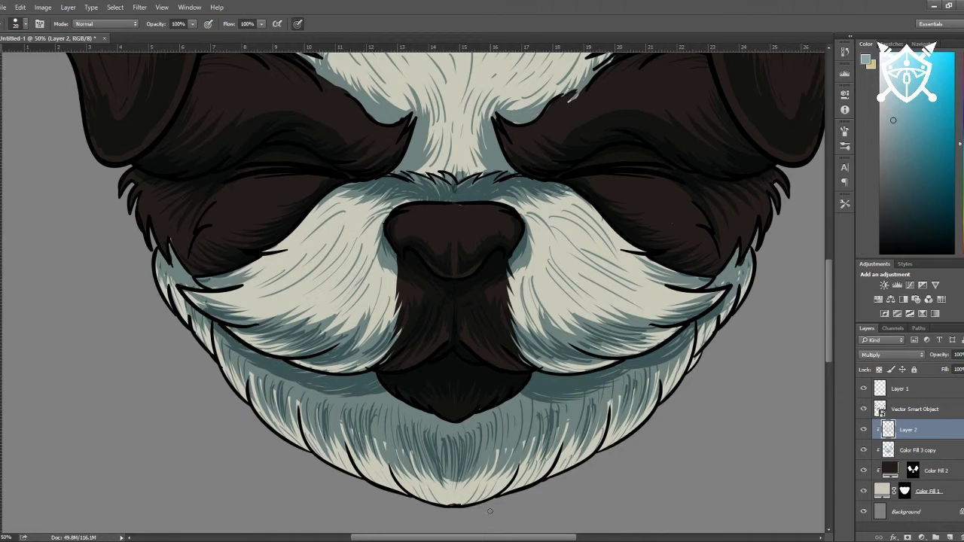
{"action": "scroll", "coordinate": [490, 511], "scroll_direction": "down", "scroll_amount": 1}
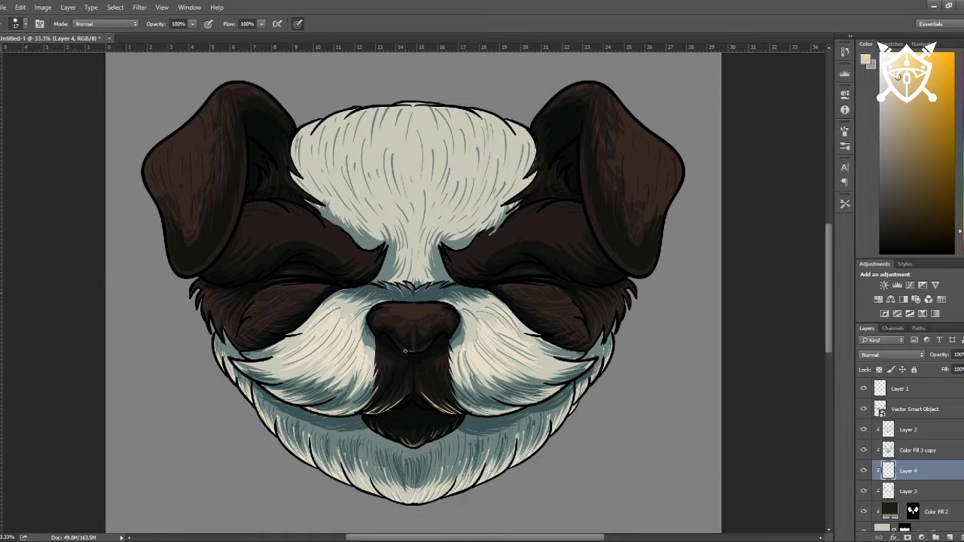
Step: Touch up the nose bottom, set Layer 4 to Overlay, and brighten fur on both cheeks
{"action": "left_click_drag", "start_coordinate": [390, 336], "coordinate": [429, 347]}
{"action": "key", "text": "shift+alt+o"}
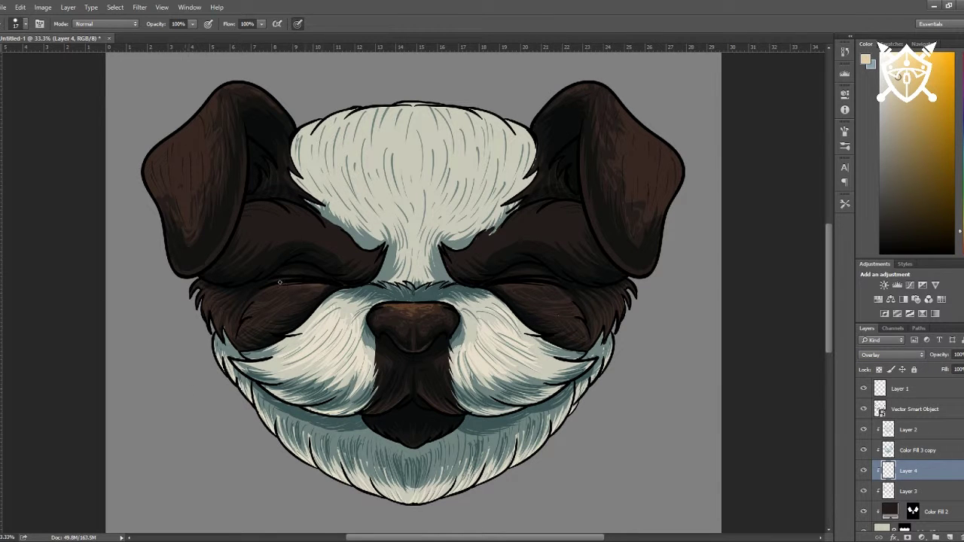
{"action": "left_click_drag", "start_coordinate": [242, 321], "coordinate": [233, 338]}
{"action": "left_click_drag", "start_coordinate": [586, 307], "coordinate": [573, 340]}
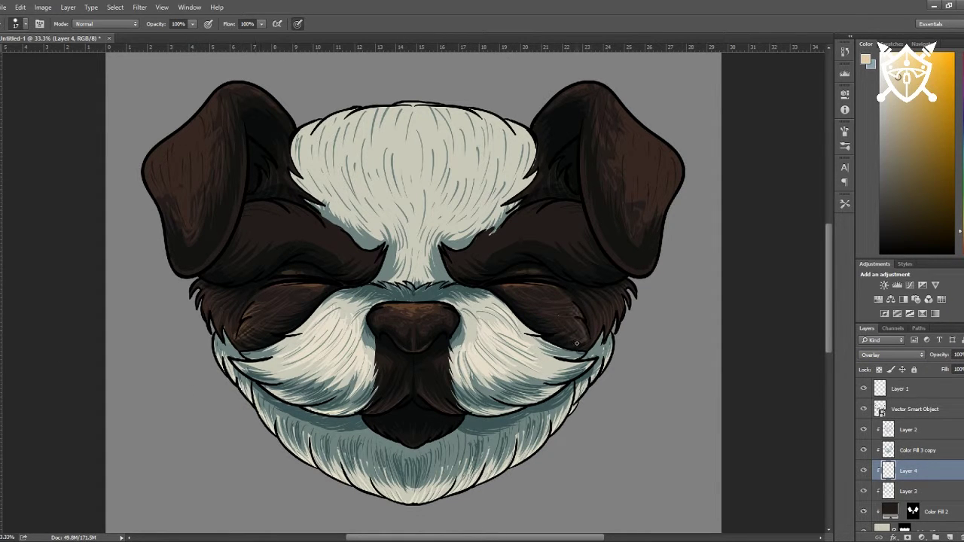
Step: On Layer 3, brighten the dark fur of both brows and across the forehead
{"action": "key", "text": "alt+bracketleft"}
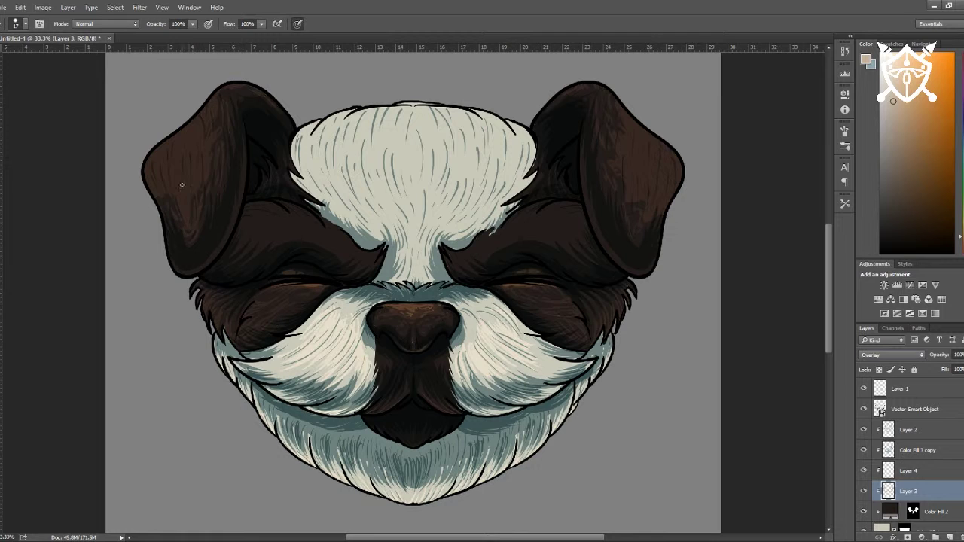
{"action": "mouse_move", "coordinate": [254, 223]}
{"action": "left_mouse_down"}
{"action": "mouse_move", "coordinate": [285, 217]}
{"action": "mouse_move", "coordinate": [374, 257]}
{"action": "left_mouse_up"}
{"action": "mouse_move", "coordinate": [465, 250]}
{"action": "left_mouse_down"}
{"action": "mouse_move", "coordinate": [491, 232]}
{"action": "mouse_move", "coordinate": [559, 223]}
{"action": "left_mouse_up"}
{"action": "mouse_move", "coordinate": [308, 137]}
{"action": "left_mouse_down"}
{"action": "mouse_move", "coordinate": [376, 226]}
{"action": "mouse_move", "coordinate": [445, 218]}
{"action": "mouse_move", "coordinate": [506, 161]}
{"action": "left_mouse_up"}
{"action": "mouse_move", "coordinate": [318, 114]}
{"action": "left_mouse_down"}
{"action": "mouse_move", "coordinate": [452, 113]}
{"action": "mouse_move", "coordinate": [339, 121]}
{"action": "mouse_move", "coordinate": [387, 223]}
{"action": "mouse_move", "coordinate": [458, 140]}
{"action": "left_mouse_up"}
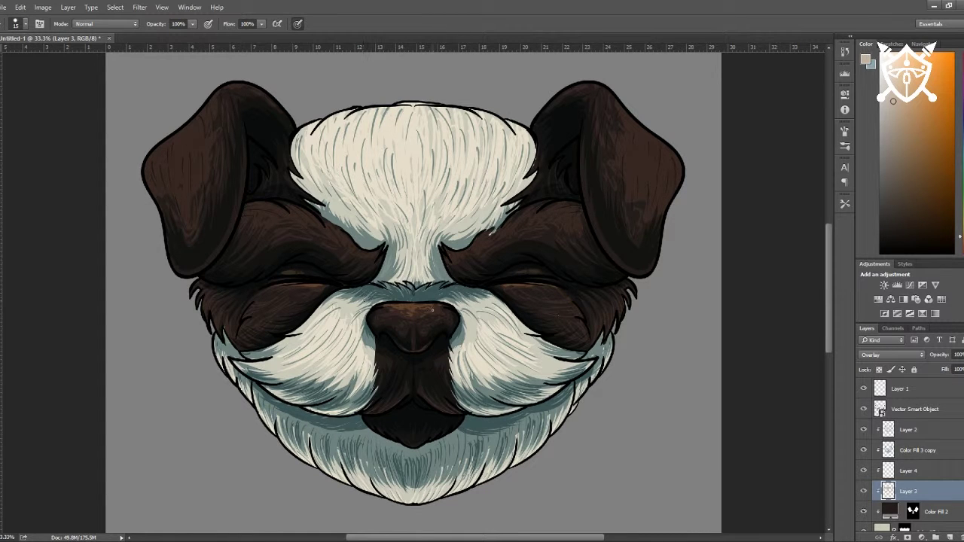
Step: With light beige on Layer 4, add warm sheen to the ears and light streaks on brows and cheek
{"action": "key", "text": "alt+]"}
{"action": "left_click", "coordinate": [407, 310], "text": "alt"}
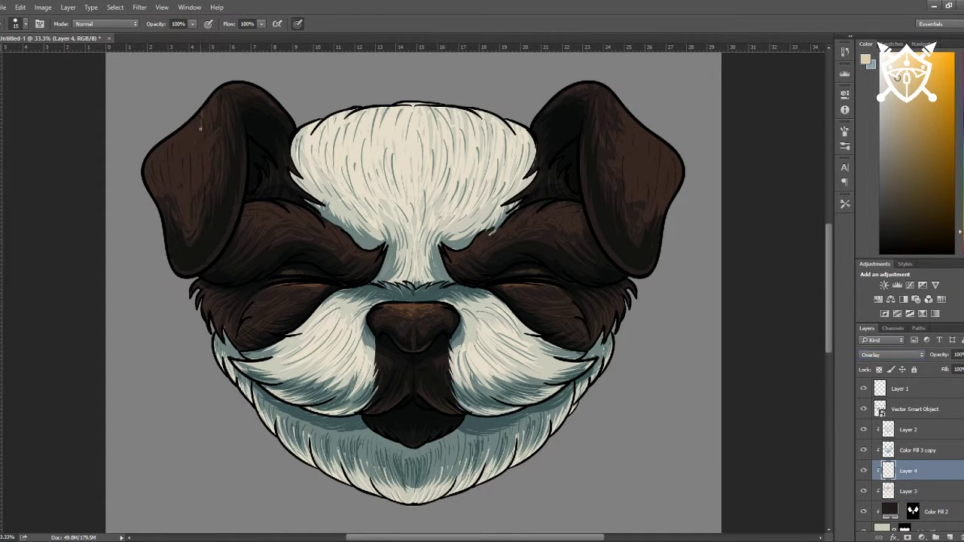
{"action": "mouse_move", "coordinate": [146, 171]}
{"action": "left_mouse_down"}
{"action": "mouse_move", "coordinate": [162, 188]}
{"action": "mouse_move", "coordinate": [196, 128]}
{"action": "mouse_move", "coordinate": [207, 155]}
{"action": "left_mouse_up"}
{"action": "mouse_move", "coordinate": [660, 158]}
{"action": "left_mouse_down"}
{"action": "mouse_move", "coordinate": [633, 178]}
{"action": "mouse_move", "coordinate": [624, 111]}
{"action": "mouse_move", "coordinate": [655, 192]}
{"action": "mouse_move", "coordinate": [640, 239]}
{"action": "left_mouse_up"}
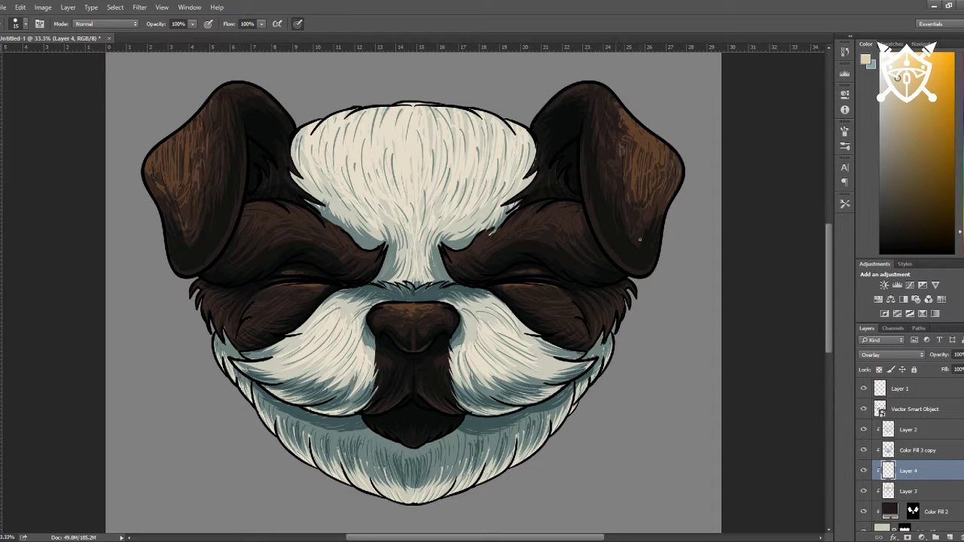
{"action": "left_click_drag", "start_coordinate": [310, 223], "coordinate": [259, 213]}
{"action": "left_click_drag", "start_coordinate": [504, 230], "coordinate": [580, 217]}
{"action": "left_click_drag", "start_coordinate": [328, 359], "coordinate": [336, 311]}
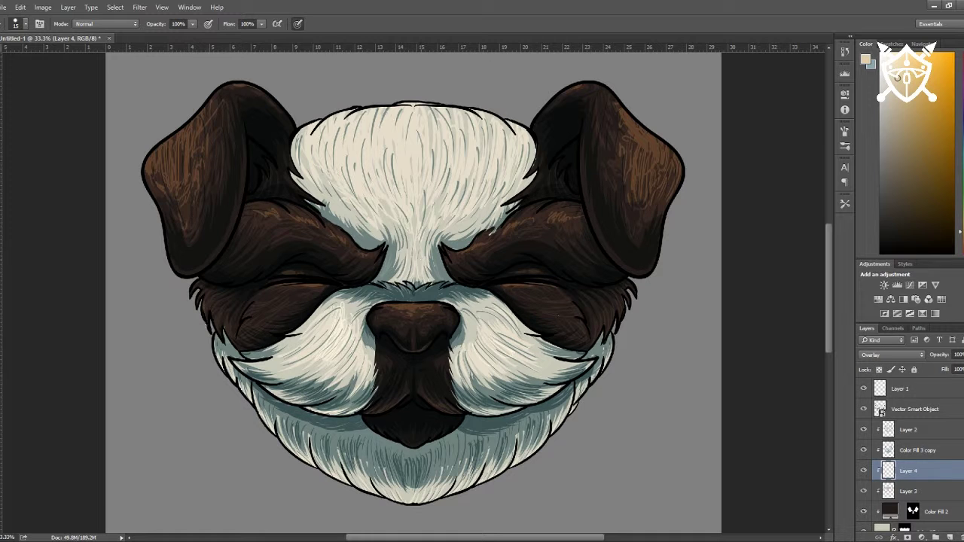
{"action": "left_click_drag", "start_coordinate": [644, 149], "coordinate": [649, 187]}
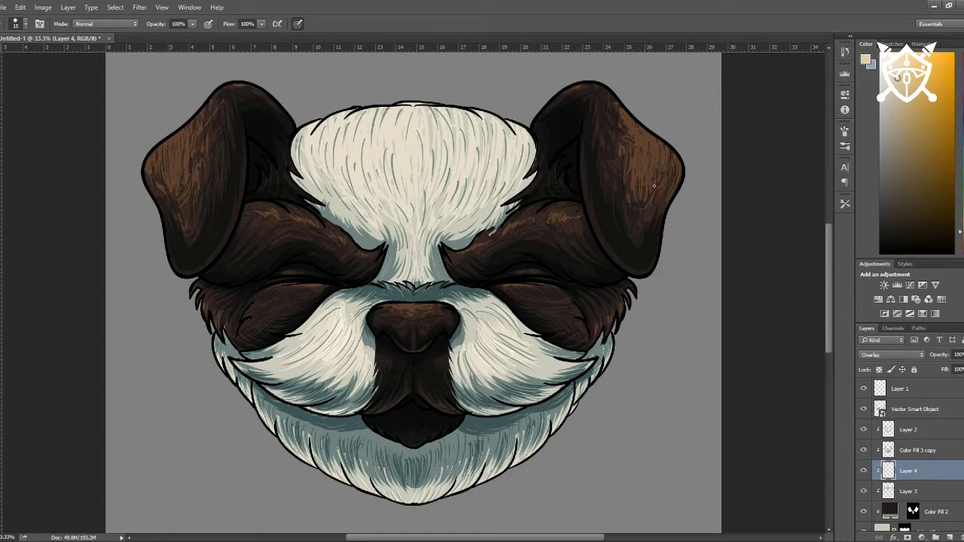
Step: Add a new Layer 5 beneath the Vector Smart Object outline layer and ready the brush
{"action": "left_click", "coordinate": [915, 409]}
{"action": "left_click", "coordinate": [864, 409]}
{"action": "left_click", "coordinate": [864, 409]}
{"action": "key", "text": "i"}
{"action": "key", "text": "ctrl+shift+alt+n"}
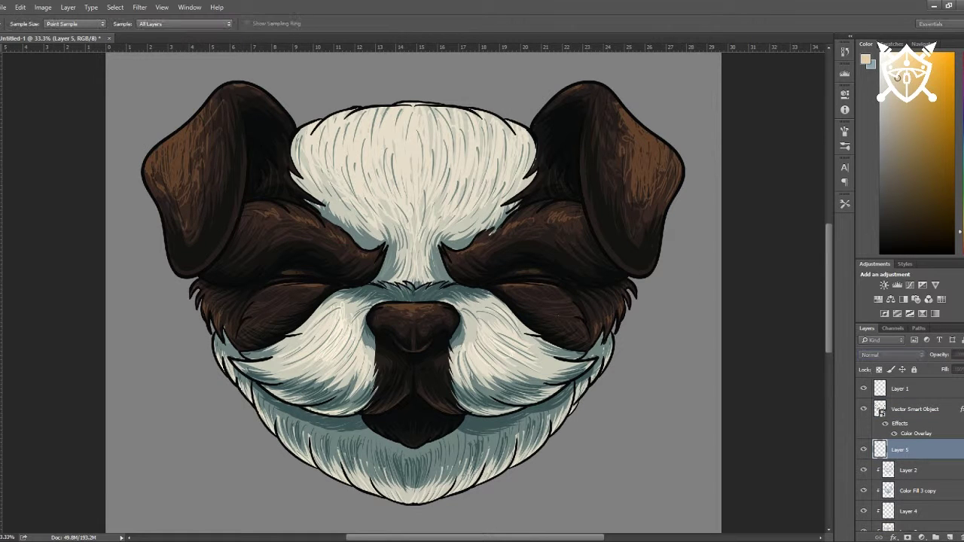
{"action": "key", "text": "b"}
{"action": "key", "text": "alt+bracketright"}
{"action": "key", "text": "alt+bracketleft"}
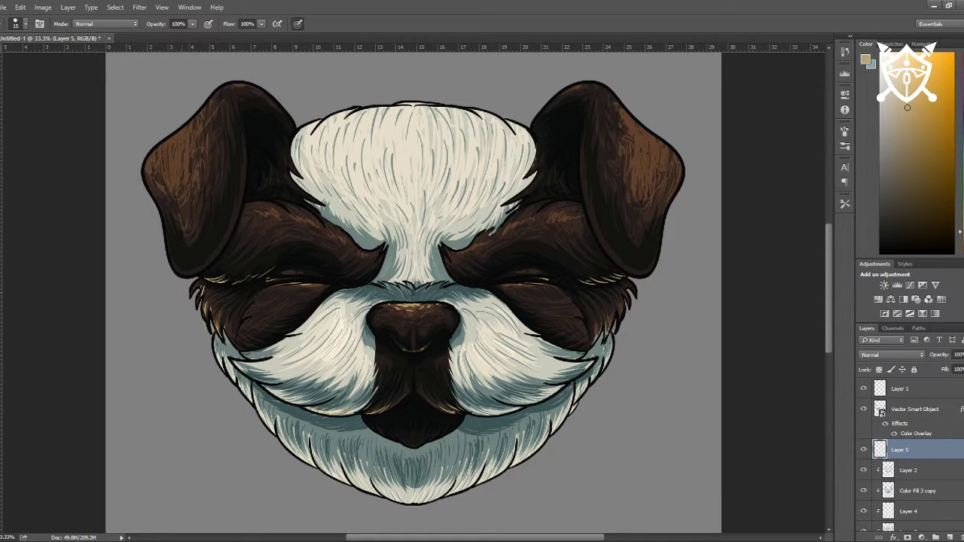
Step: Paint cream highlights on the ears' lower edges and chin, clipping Layer 5 to the layer below
{"action": "left_click_drag", "start_coordinate": [228, 240], "coordinate": [197, 268]}
{"action": "mouse_move", "coordinate": [167, 240]}
{"action": "left_mouse_down"}
{"action": "mouse_move", "coordinate": [188, 273]}
{"action": "mouse_move", "coordinate": [184, 263]}
{"action": "mouse_move", "coordinate": [219, 260]}
{"action": "mouse_move", "coordinate": [192, 260]}
{"action": "left_mouse_up"}
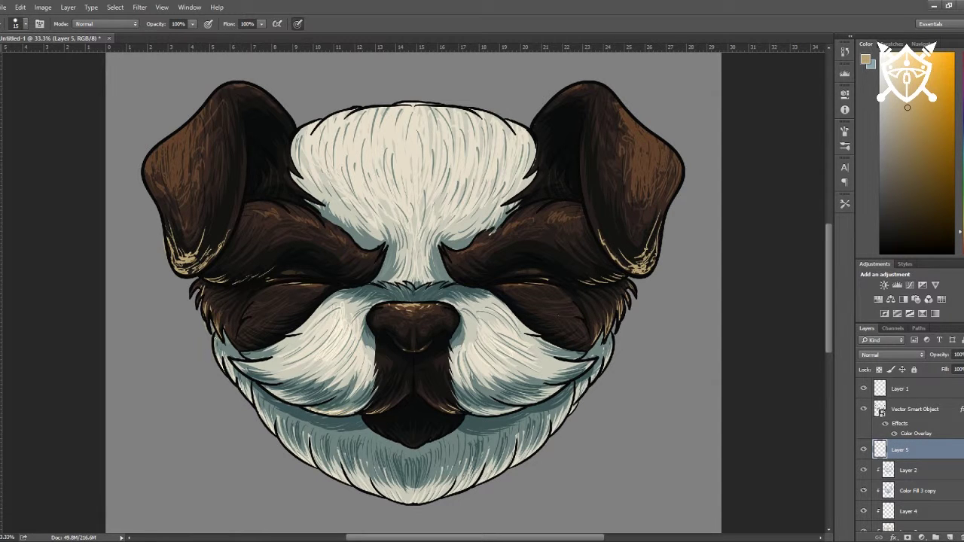
{"action": "key", "text": "ctrl+alt+g"}
{"action": "mouse_move", "coordinate": [301, 459]}
{"action": "left_mouse_down"}
{"action": "mouse_move", "coordinate": [377, 490]}
{"action": "mouse_move", "coordinate": [452, 493]}
{"action": "mouse_move", "coordinate": [527, 452]}
{"action": "left_mouse_up"}
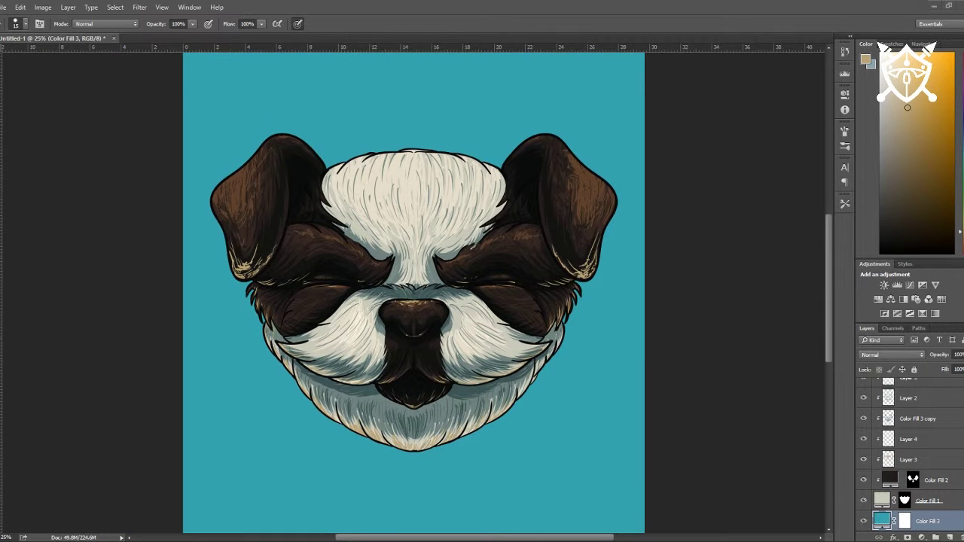
Step: Group the dog's layers with Ctrl+G and select Layer 6 above the teal fill
{"action": "key", "text": "ctrl+g"}
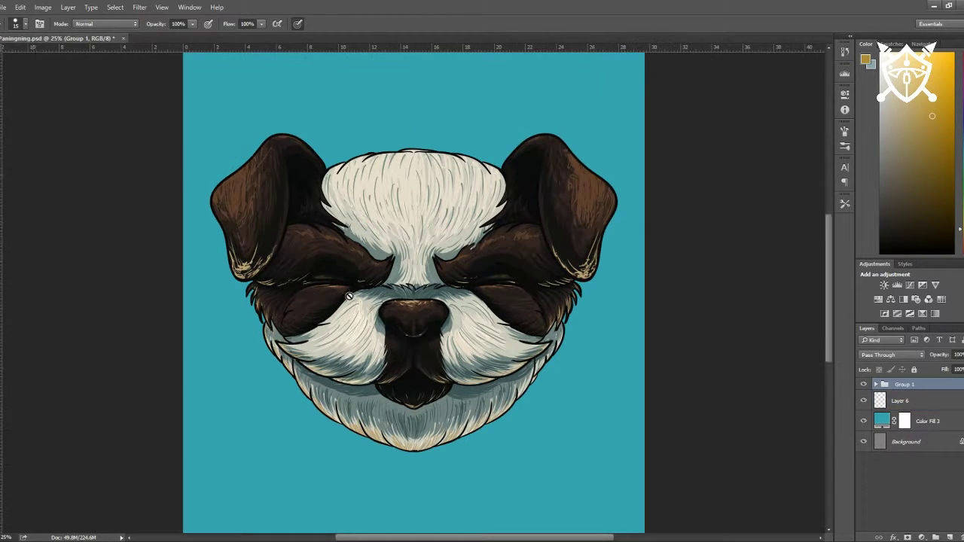
{"action": "key", "text": "alt+bracketleft"}
{"action": "scroll", "coordinate": [830, 305], "scroll_direction": "down", "scroll_amount": 2}
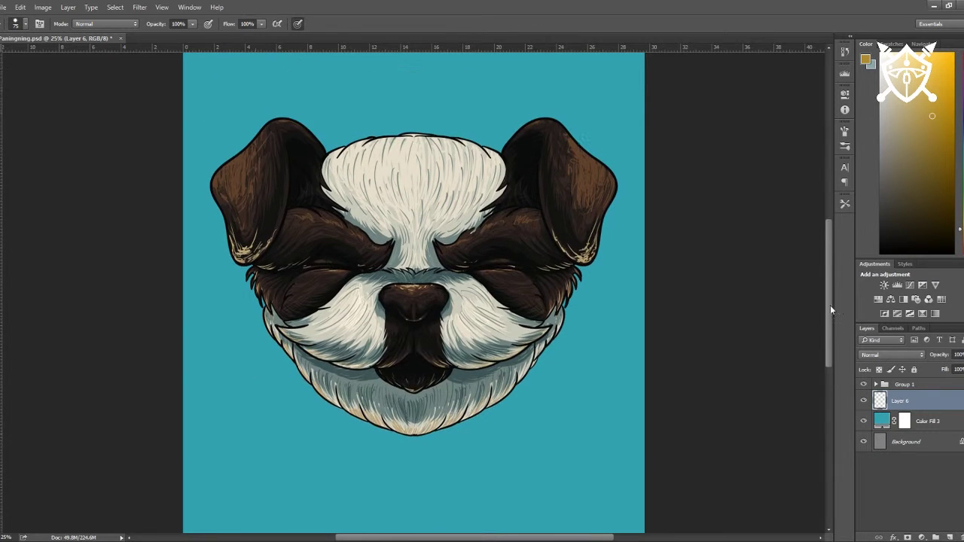
Step: Paint three yellow Z letters above the dog's head and move them up and right
{"action": "left_click_drag", "start_coordinate": [306, 385], "coordinate": [256, 395]}
{"action": "key", "text": "ctrl+z"}
{"action": "scroll", "coordinate": [244, 326], "scroll_direction": "up", "scroll_amount": 2}
{"action": "scroll", "coordinate": [245, 326], "scroll_direction": "up", "scroll_amount": 3}
{"action": "left_click_drag", "start_coordinate": [216, 219], "coordinate": [277, 278]}
{"action": "left_click_drag", "start_coordinate": [300, 173], "coordinate": [343, 216]}
{"action": "key", "text": "ctrl+alt+z"}
{"action": "key", "text": "ctrl+alt+z"}
{"action": "left_click_drag", "start_coordinate": [233, 197], "coordinate": [305, 245]}
{"action": "left_click_drag", "start_coordinate": [301, 161], "coordinate": [369, 200]}
{"action": "key", "text": "v"}
{"action": "mouse_move", "coordinate": [384, 136]}
{"action": "left_mouse_down"}
{"action": "mouse_move", "coordinate": [452, 181]}
{"action": "mouse_move", "coordinate": [468, 133]}
{"action": "left_mouse_up"}
Step: Outline the lower, middle and right Zs in orange on a new layer
{"action": "left_click", "coordinate": [936, 537]}
{"action": "key", "text": "b"}
{"action": "left_click", "coordinate": [960, 238]}
{"action": "mouse_move", "coordinate": [343, 196]}
{"action": "left_mouse_down"}
{"action": "mouse_move", "coordinate": [304, 198]}
{"action": "mouse_move", "coordinate": [316, 246]}
{"action": "left_mouse_up"}
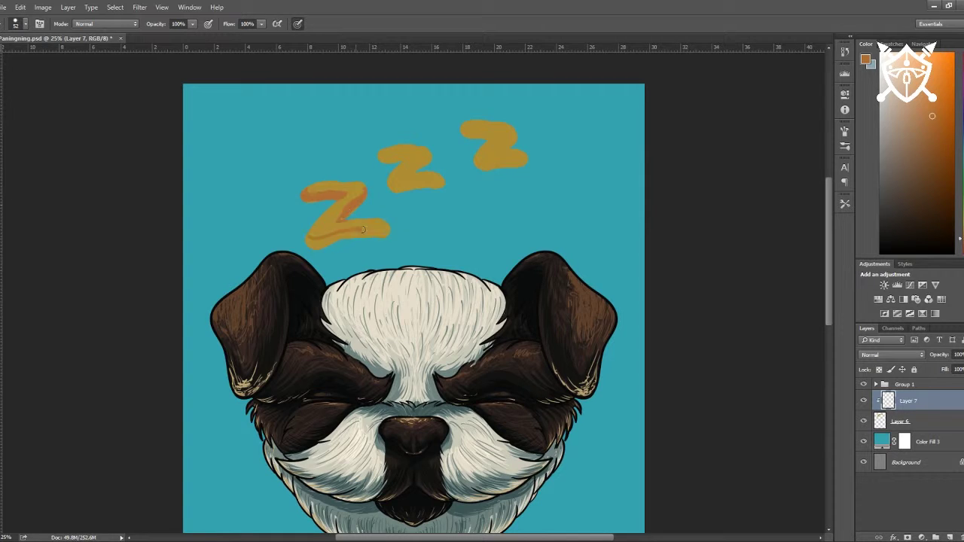
{"action": "left_click_drag", "start_coordinate": [383, 157], "coordinate": [433, 178]}
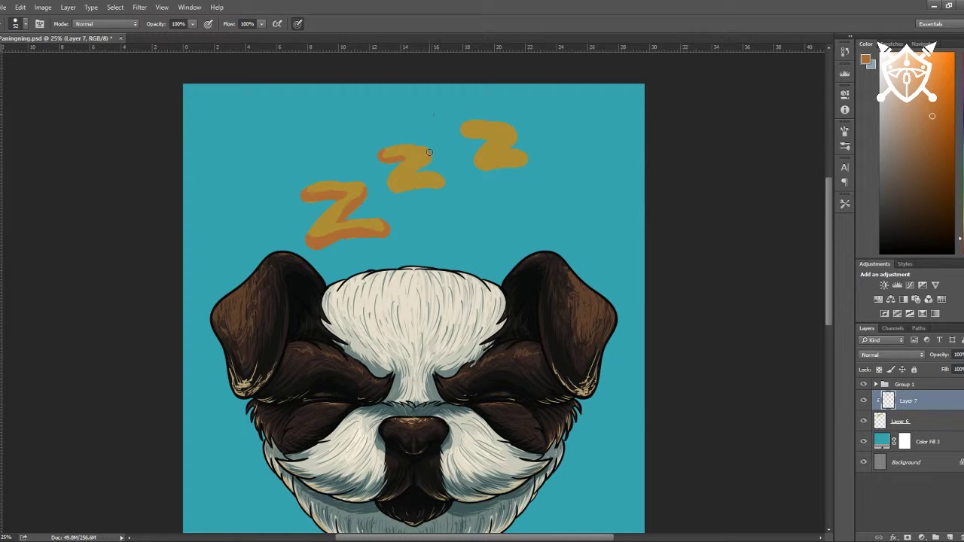
{"action": "left_click_drag", "start_coordinate": [463, 125], "coordinate": [515, 163]}
Step: Add yellow highlights to all three Zs on a new layer
{"action": "key", "text": "ctrl+shift+alt+n"}
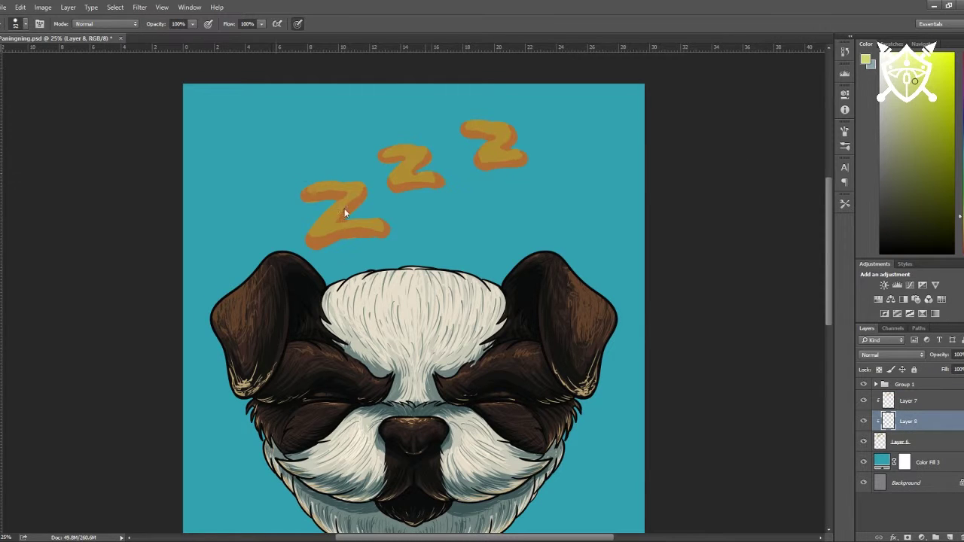
{"action": "left_click_drag", "start_coordinate": [313, 186], "coordinate": [315, 228]}
{"action": "left_click_drag", "start_coordinate": [394, 147], "coordinate": [404, 161]}
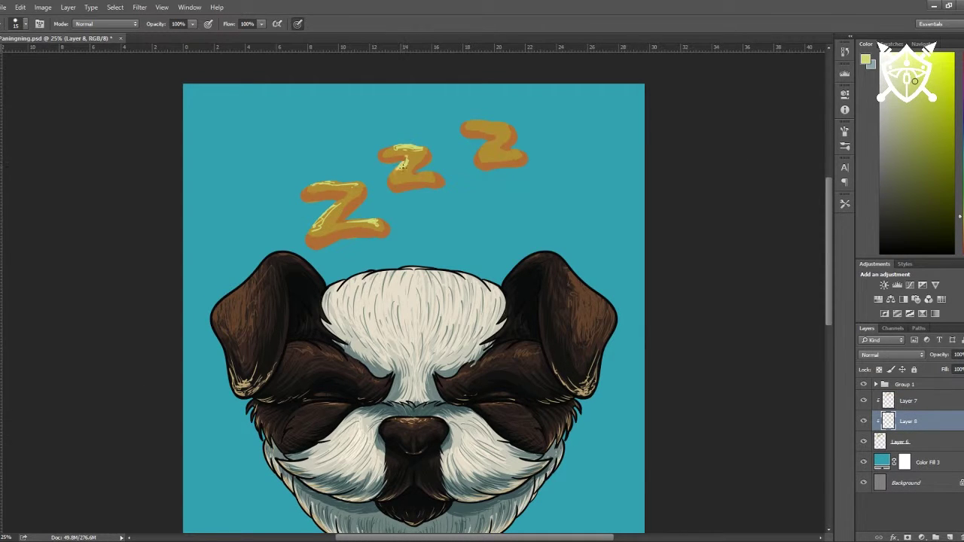
{"action": "mouse_move", "coordinate": [468, 124]}
{"action": "left_mouse_down"}
{"action": "mouse_move", "coordinate": [505, 129]}
{"action": "mouse_move", "coordinate": [517, 157]}
{"action": "left_mouse_up"}
{"action": "left_click_drag", "start_coordinate": [320, 220], "coordinate": [388, 233]}
Step: Shade the Zs' edges in red with a size 24 brush on another new layer
{"action": "key", "text": "ctrl+shift+alt+n"}
{"action": "key", "text": "bracketright"}
{"action": "left_click_drag", "start_coordinate": [338, 193], "coordinate": [302, 198]}
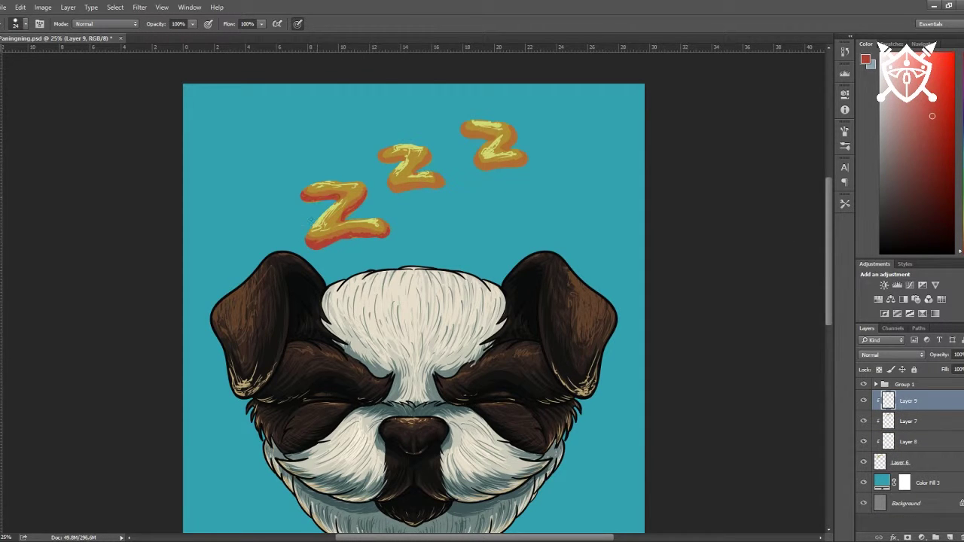
{"action": "left_click_drag", "start_coordinate": [392, 186], "coordinate": [523, 162]}
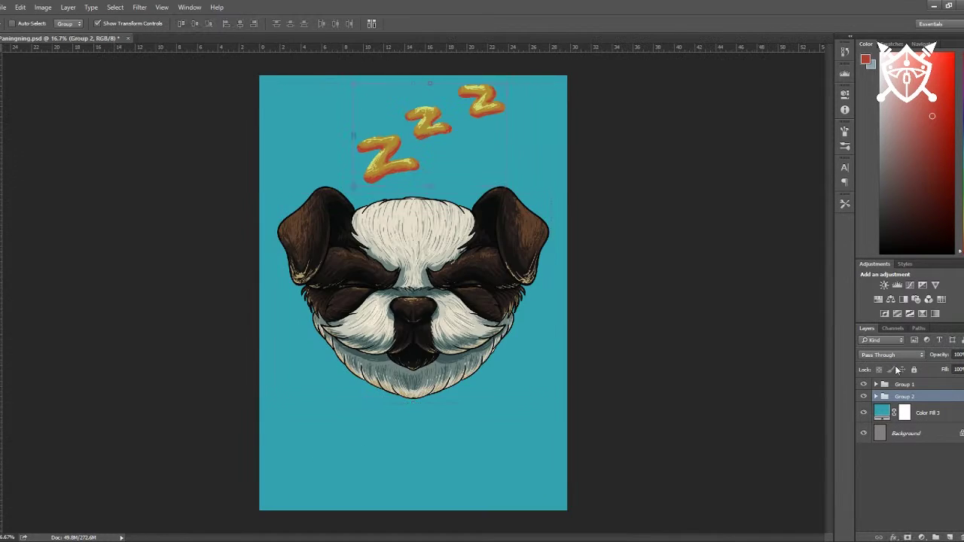
Step: Move the dog and Zs lower, crop the canvas shorter, and add an empty top layer
{"action": "left_click_drag", "start_coordinate": [407, 322], "coordinate": [406, 346]}
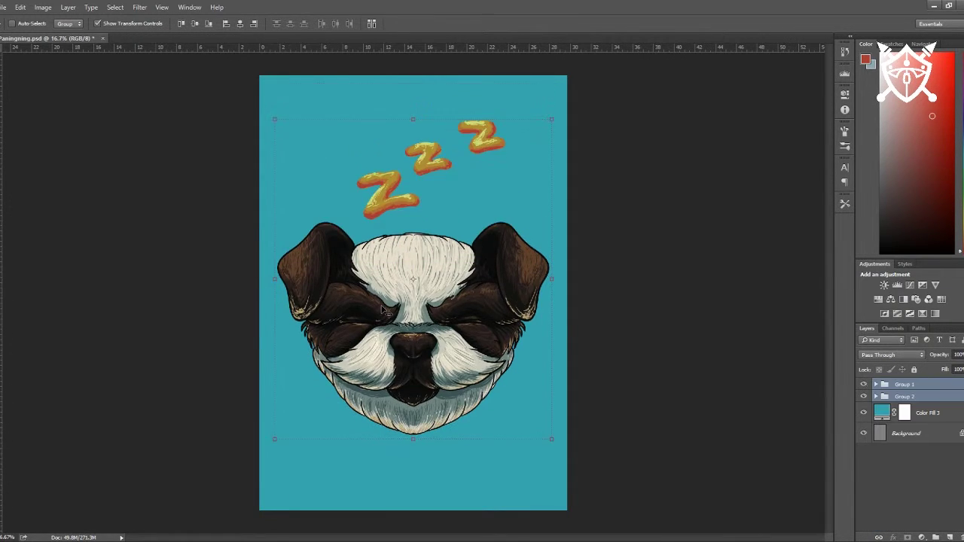
{"action": "key", "text": "c"}
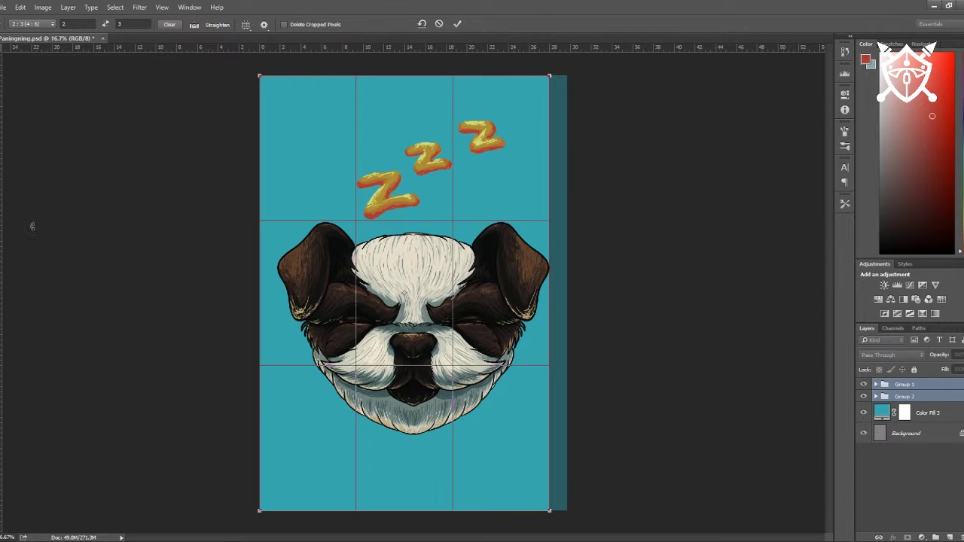
{"action": "key", "text": "Return"}
{"action": "key", "text": "v"}
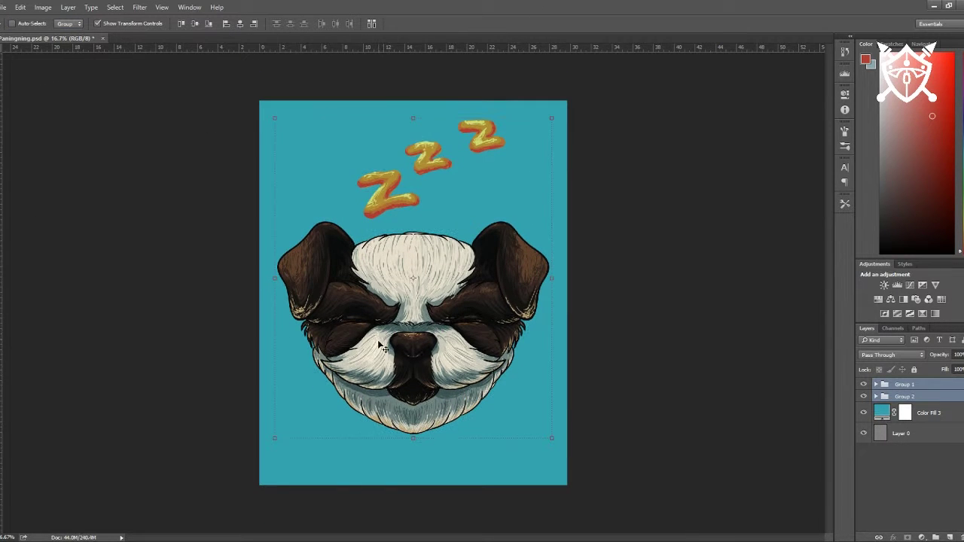
{"action": "key", "text": "ctrl+shift+alt+n"}
{"action": "key", "text": "b"}
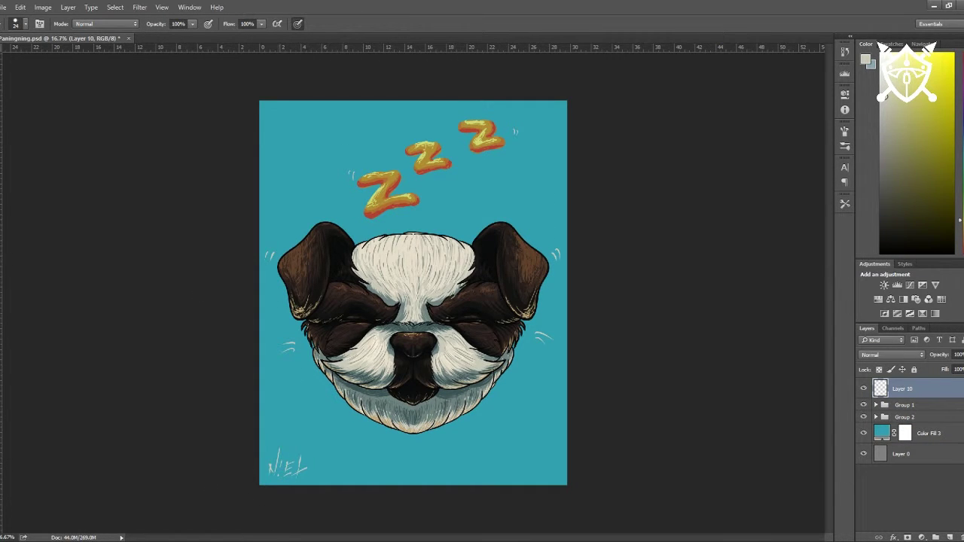
Step: Undo the first signature try and sign in yellow at lower right on a fresh layer
{"action": "key", "text": "ctrl+z"}
{"action": "key", "text": "ctrl+shift+alt+n"}
{"action": "left_click_drag", "start_coordinate": [504, 460], "coordinate": [552, 463]}
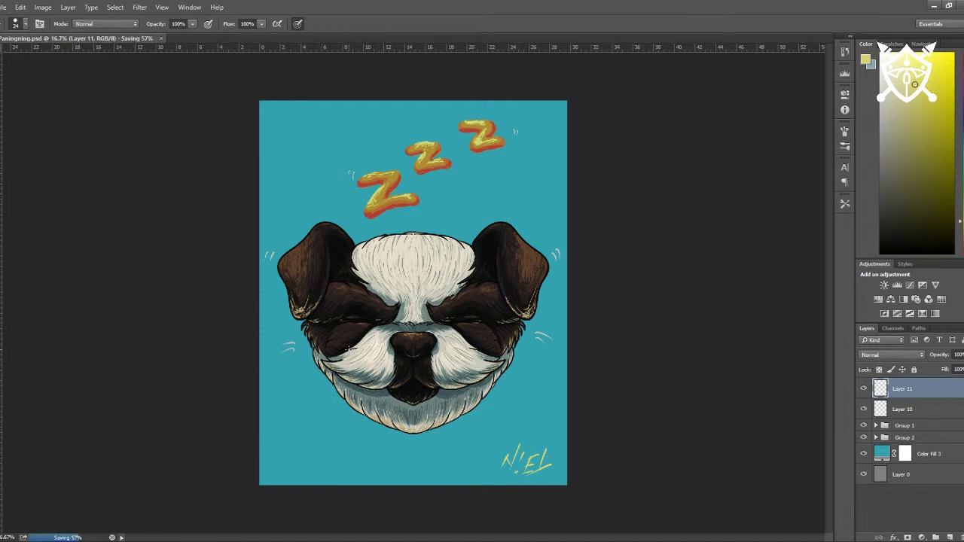